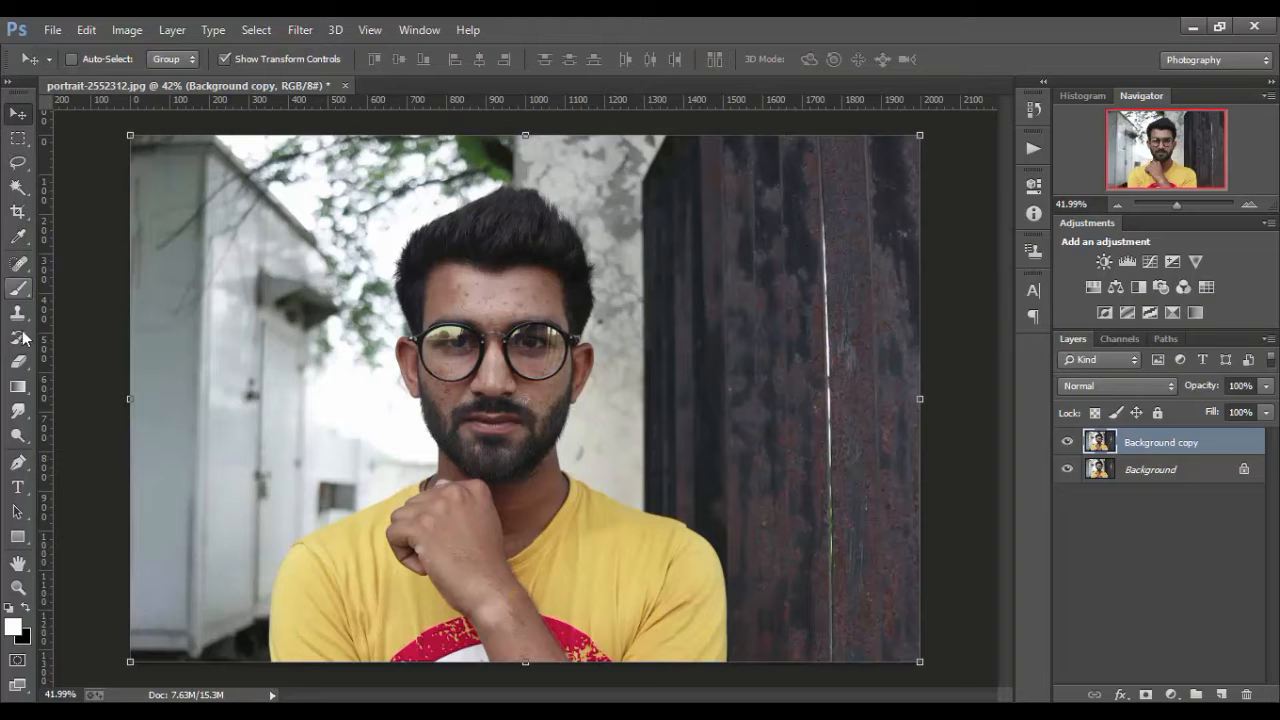
- Set up the Smudge tool with the 482 px spatter-style brush tip and a strength of 20%
{"action": "left_click", "coordinate": [18, 410]}
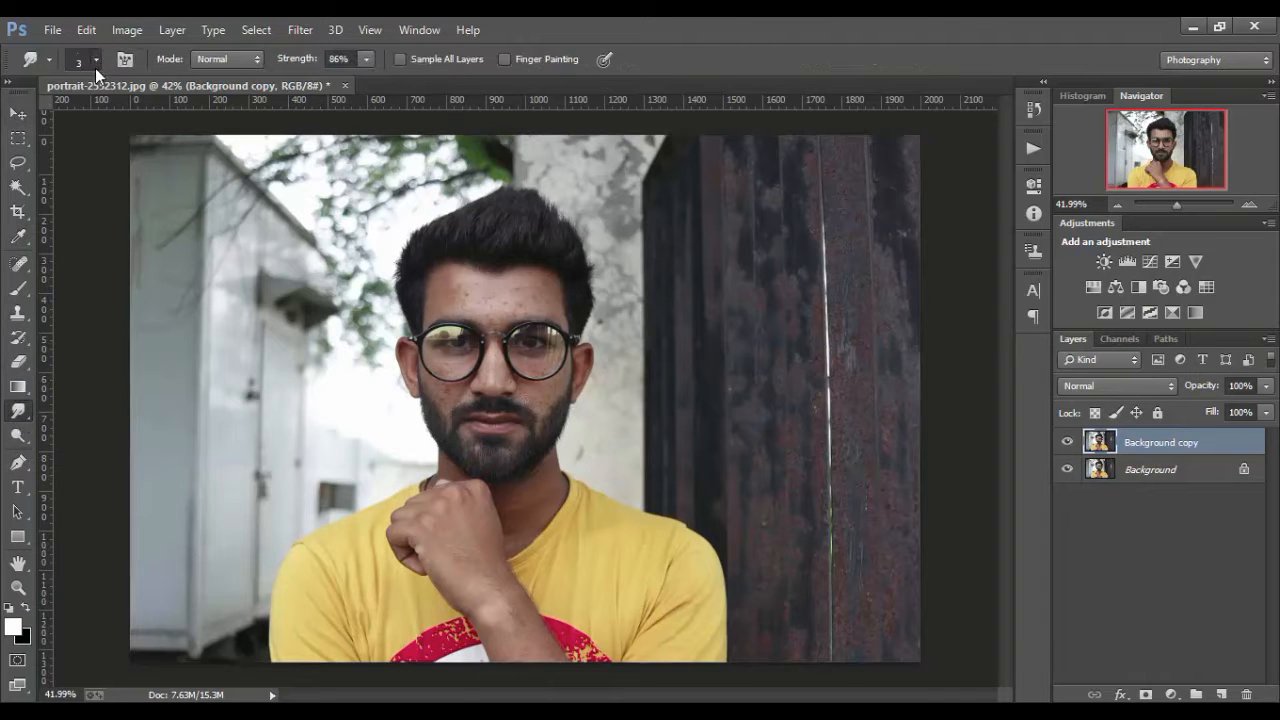
{"action": "left_click", "coordinate": [96, 62]}
{"action": "scroll", "coordinate": [163, 290], "scroll_direction": "down", "scroll_amount": 5}
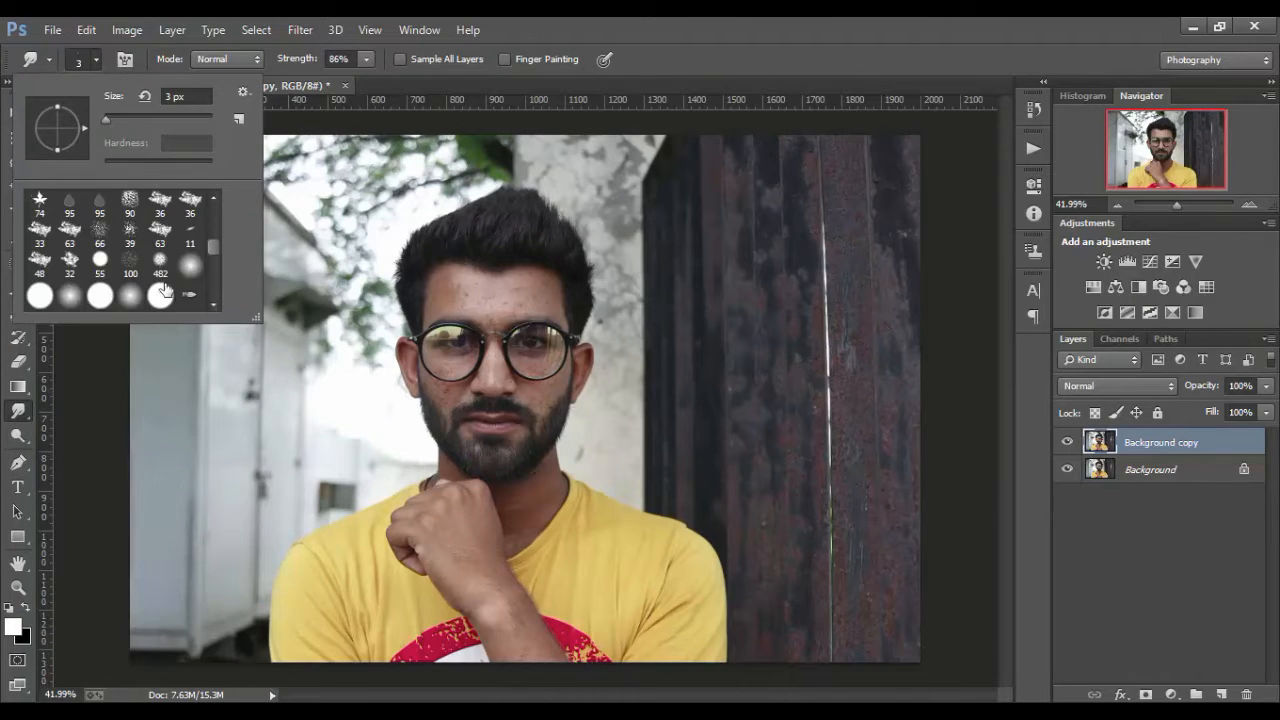
{"action": "scroll", "coordinate": [163, 290], "scroll_direction": "down", "scroll_amount": 3}
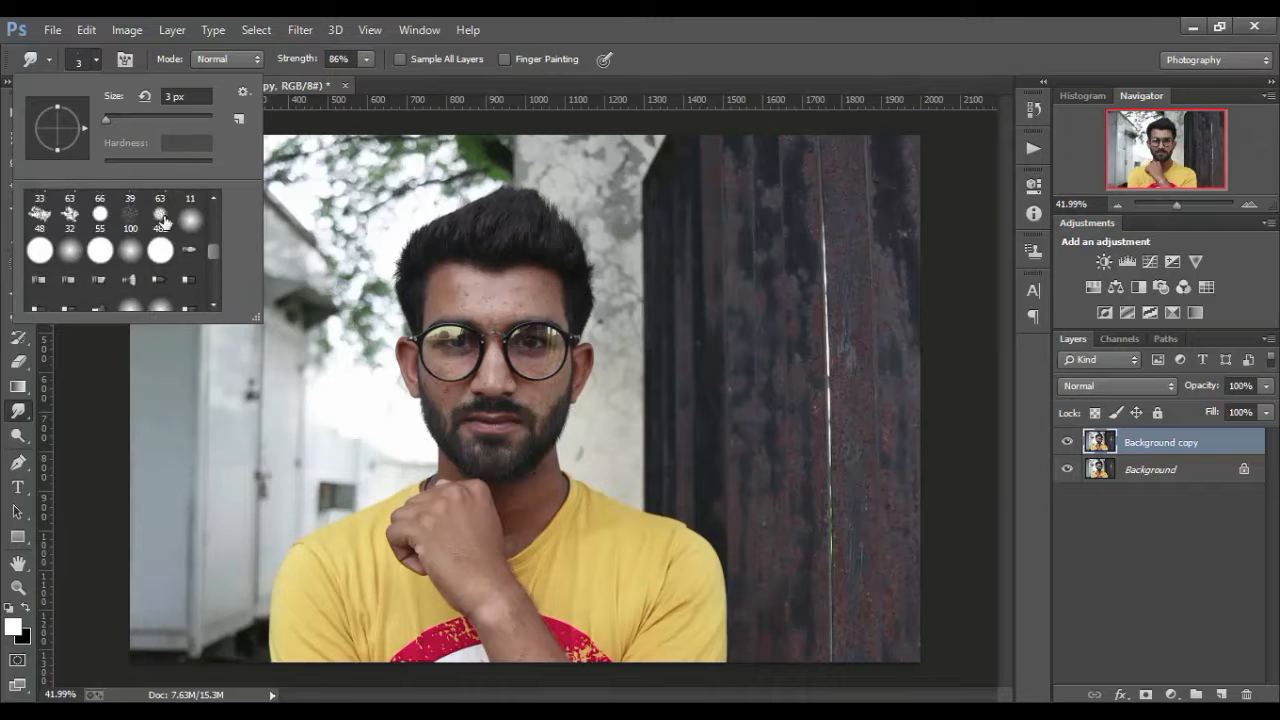
{"action": "left_click", "coordinate": [163, 220]}
{"action": "left_click", "coordinate": [748, 42]}
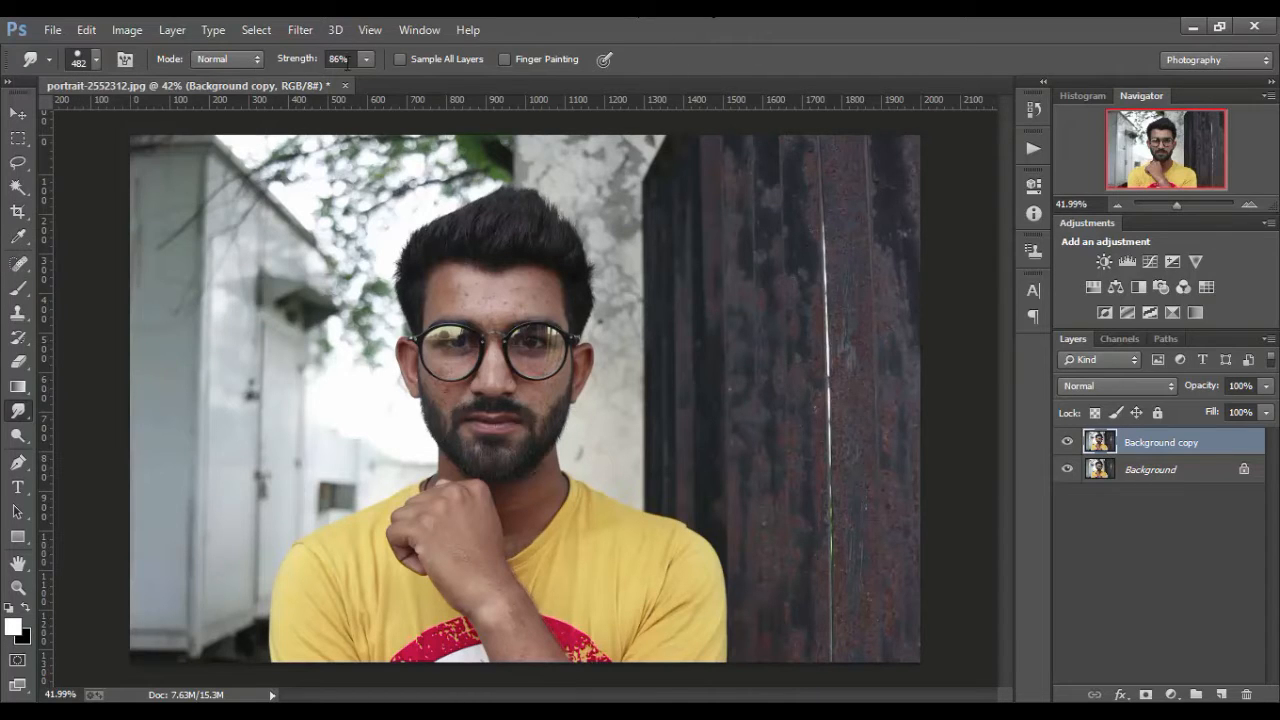
{"action": "left_click", "coordinate": [301, 78]}
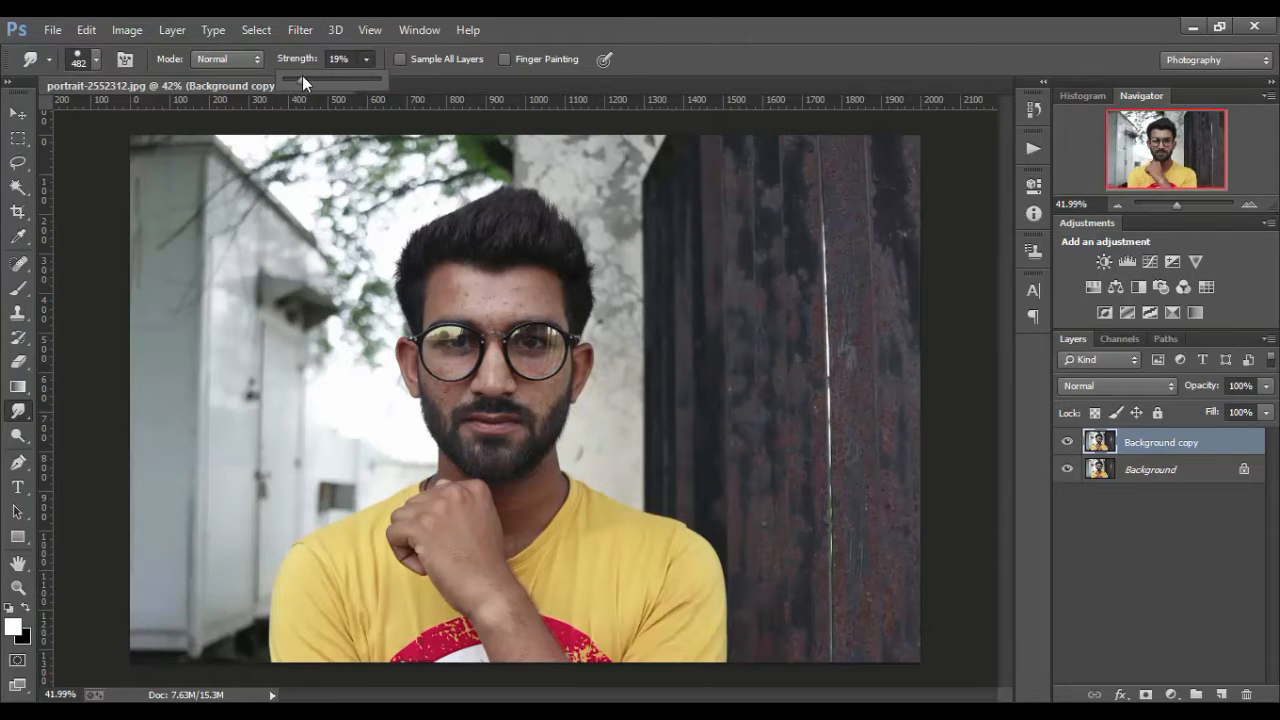
- Smudge away the blemishes on the forehead, cheeks and nose, reducing the brush to 62 px and 32 px
{"action": "scroll", "coordinate": [500, 430], "scroll_direction": "up", "scroll_amount": 5}
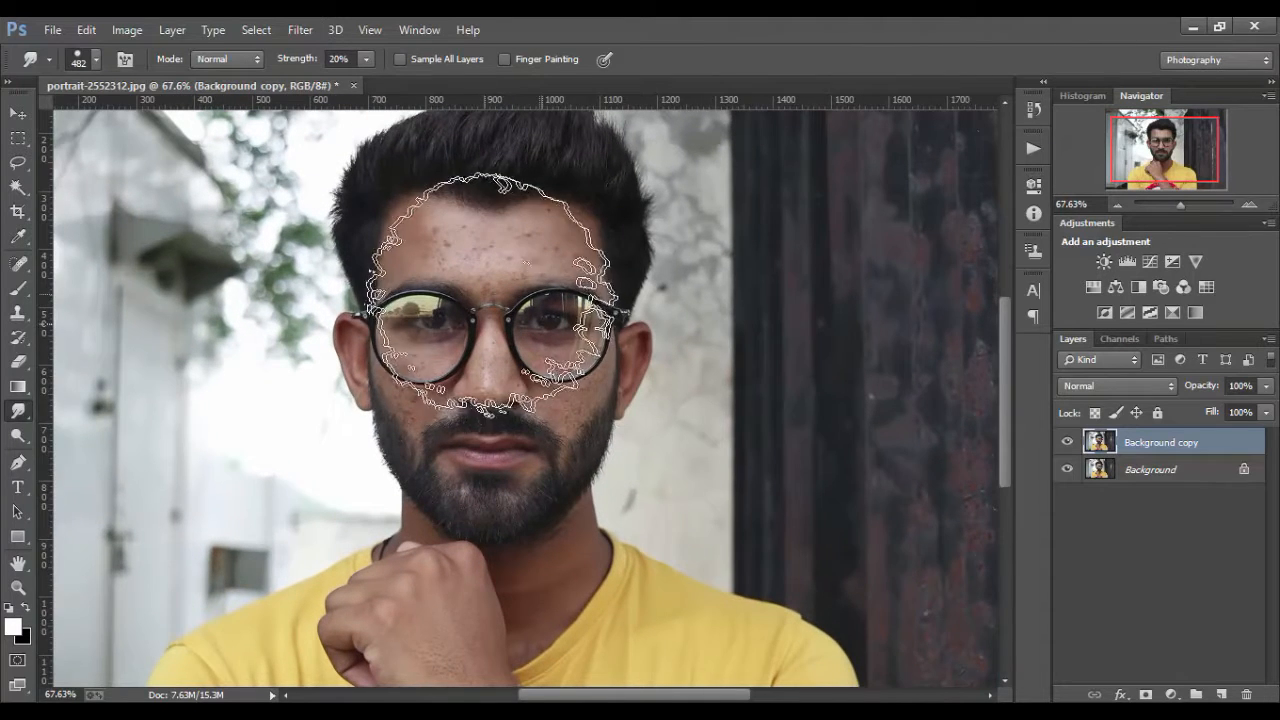
{"action": "left_click_drag", "start_coordinate": [488, 297], "coordinate": [355, 296]}
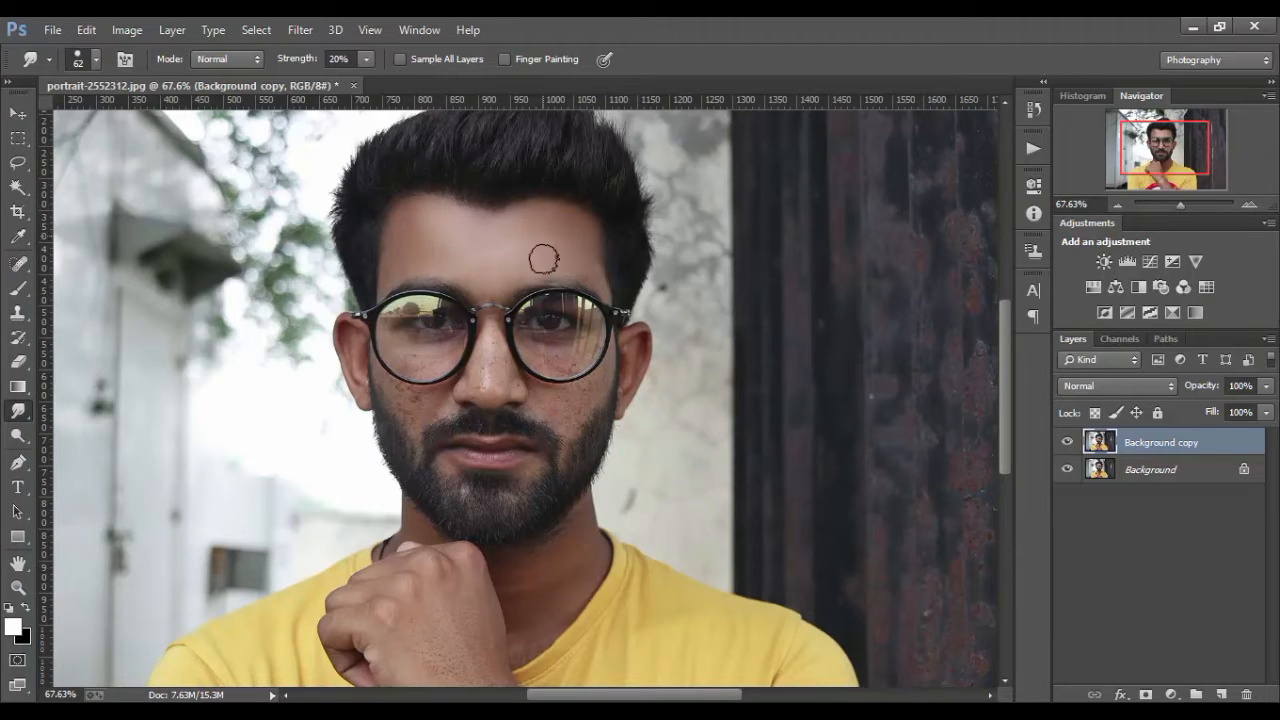
{"action": "scroll", "coordinate": [530, 350], "scroll_direction": "up", "scroll_amount": 4}
{"action": "left_click_drag", "start_coordinate": [500, 215], "coordinate": [448, 271]}
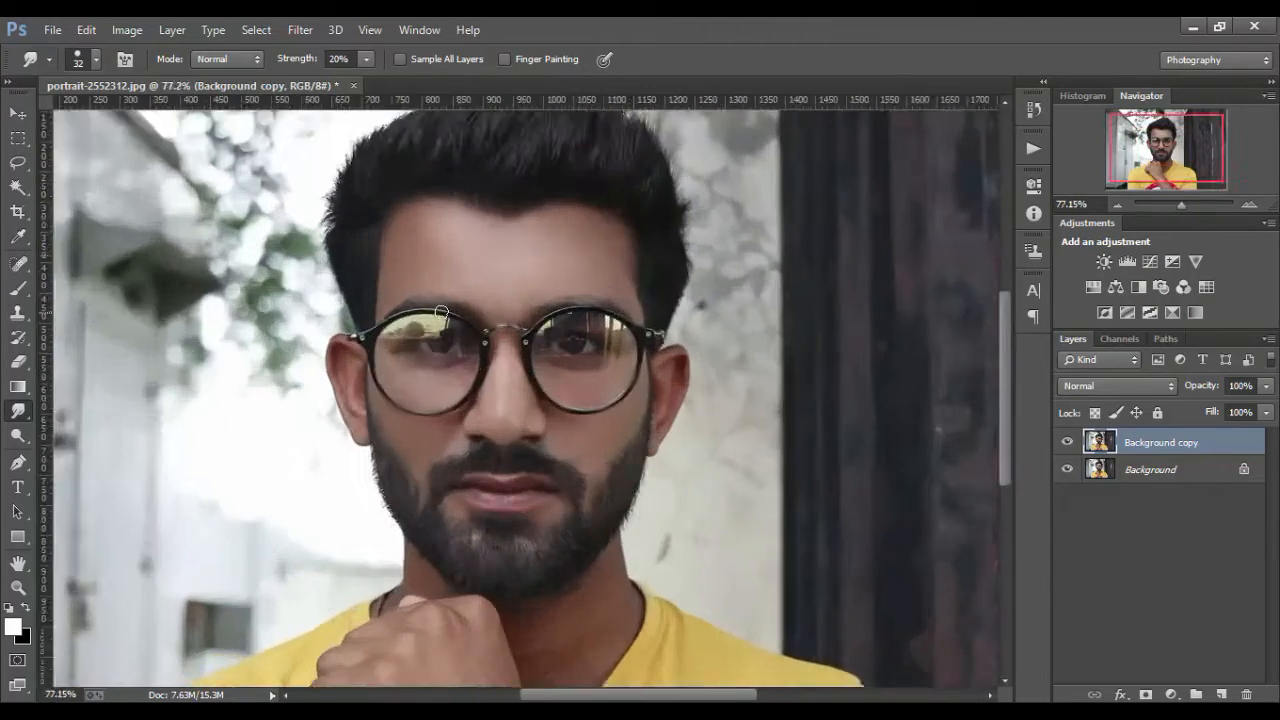
- Compare the smoothed skin with the original by toggling the Background copy layer, and merge it into the Background
{"action": "left_click", "coordinate": [1067, 442]}
{"action": "left_click", "coordinate": [1067, 442]}
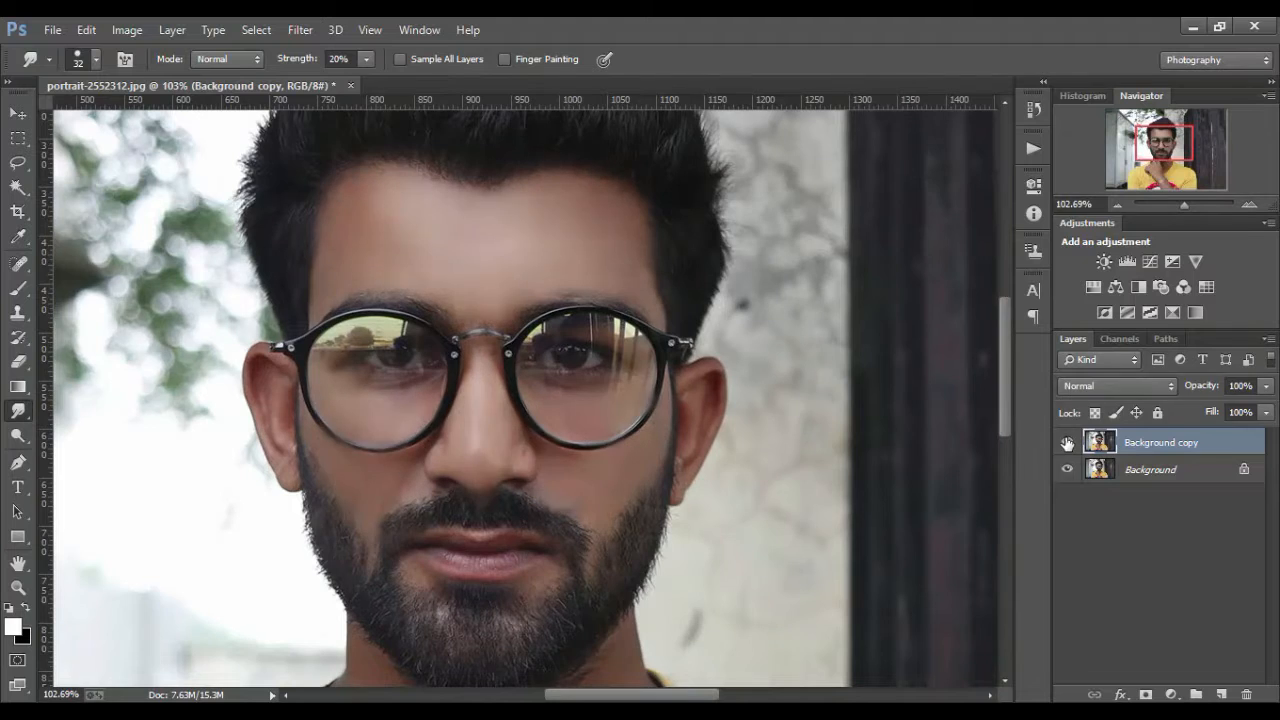
{"action": "key", "text": "ctrl+e"}
{"action": "scroll", "coordinate": [470, 226], "scroll_direction": "down", "scroll_amount": 12}
{"action": "scroll", "coordinate": [557, 278], "scroll_direction": "up", "scroll_amount": 4}
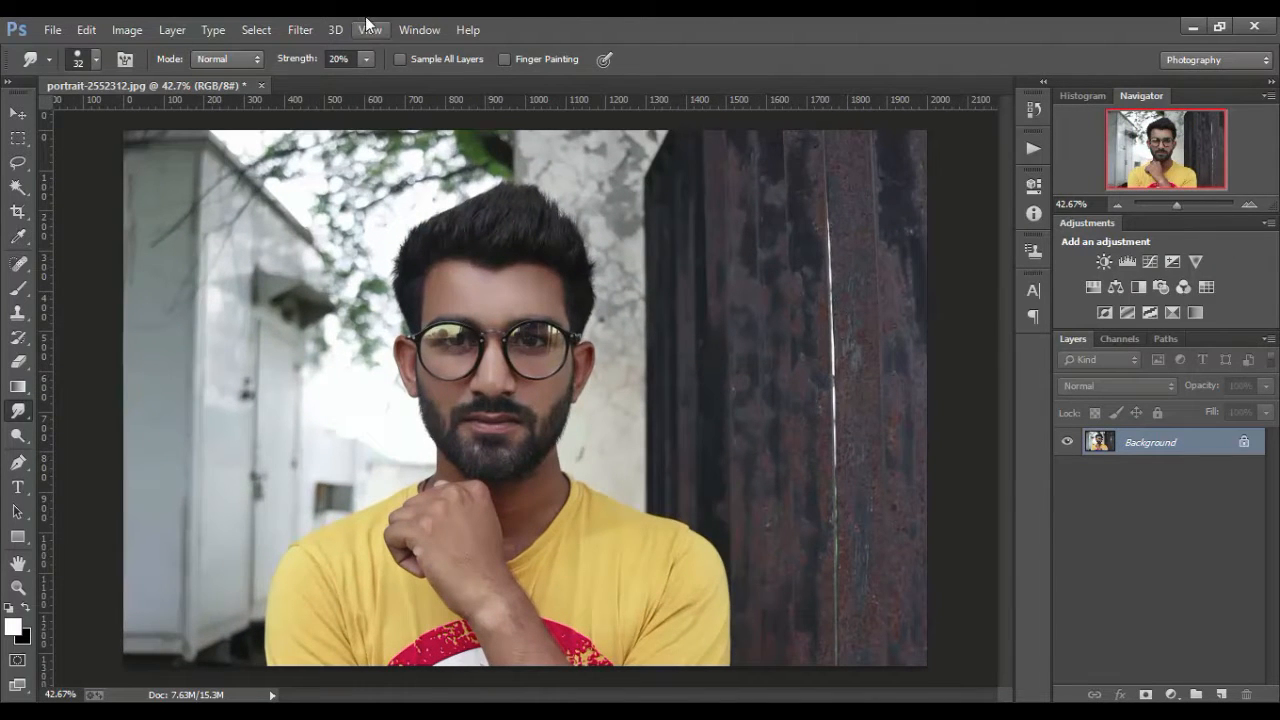
- Open the Camera Raw filter on the merged portrait and set the noise reduction Luminance to 12
{"action": "left_click", "coordinate": [300, 29]}
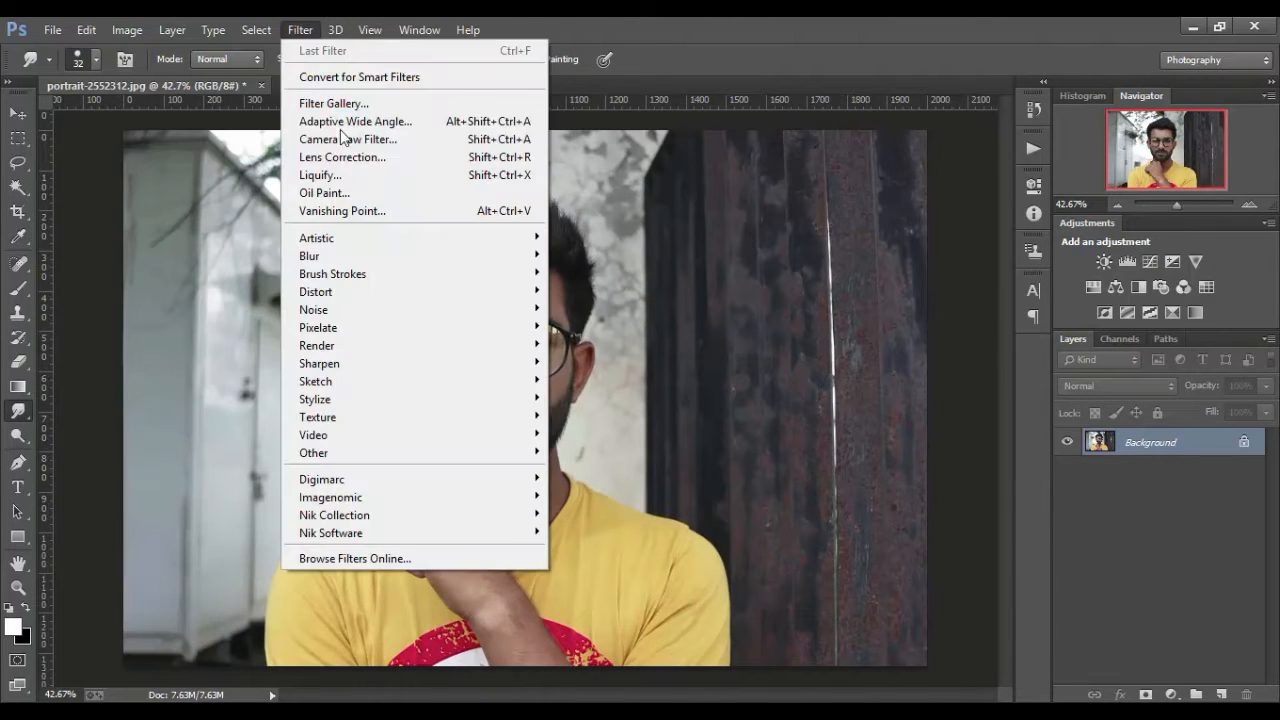
{"action": "left_click", "coordinate": [372, 139]}
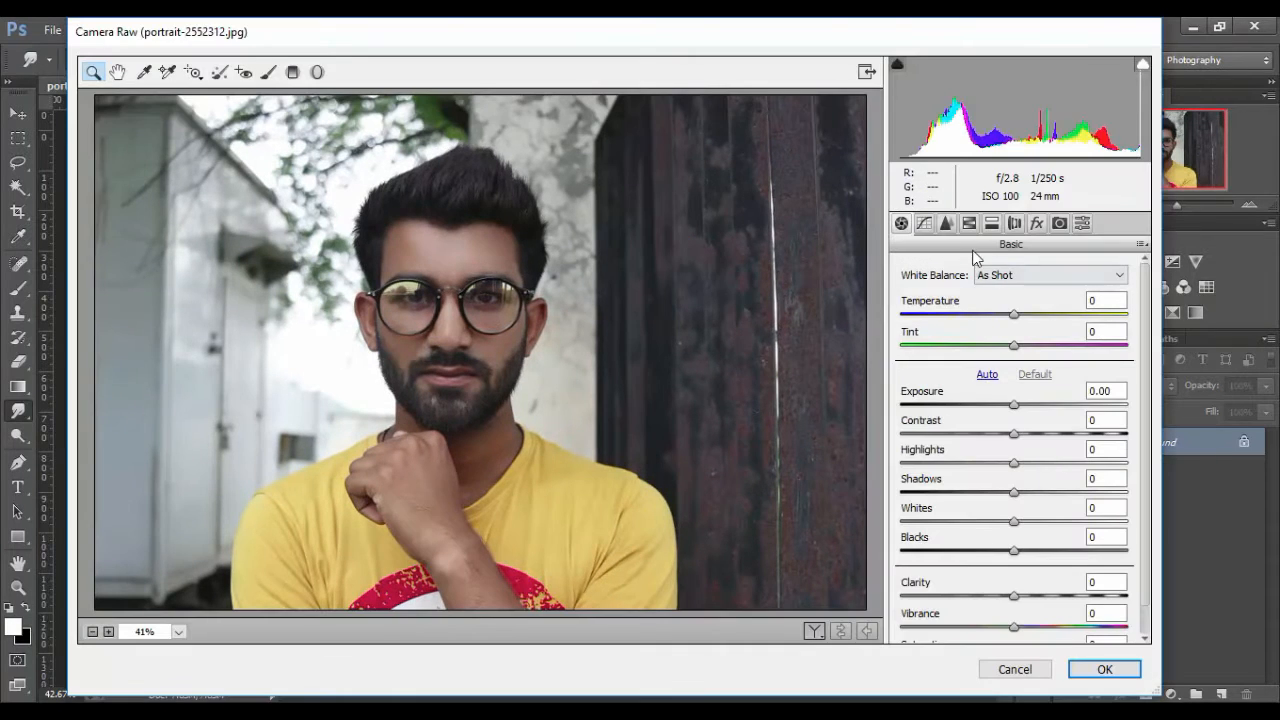
{"action": "left_click", "coordinate": [946, 223]}
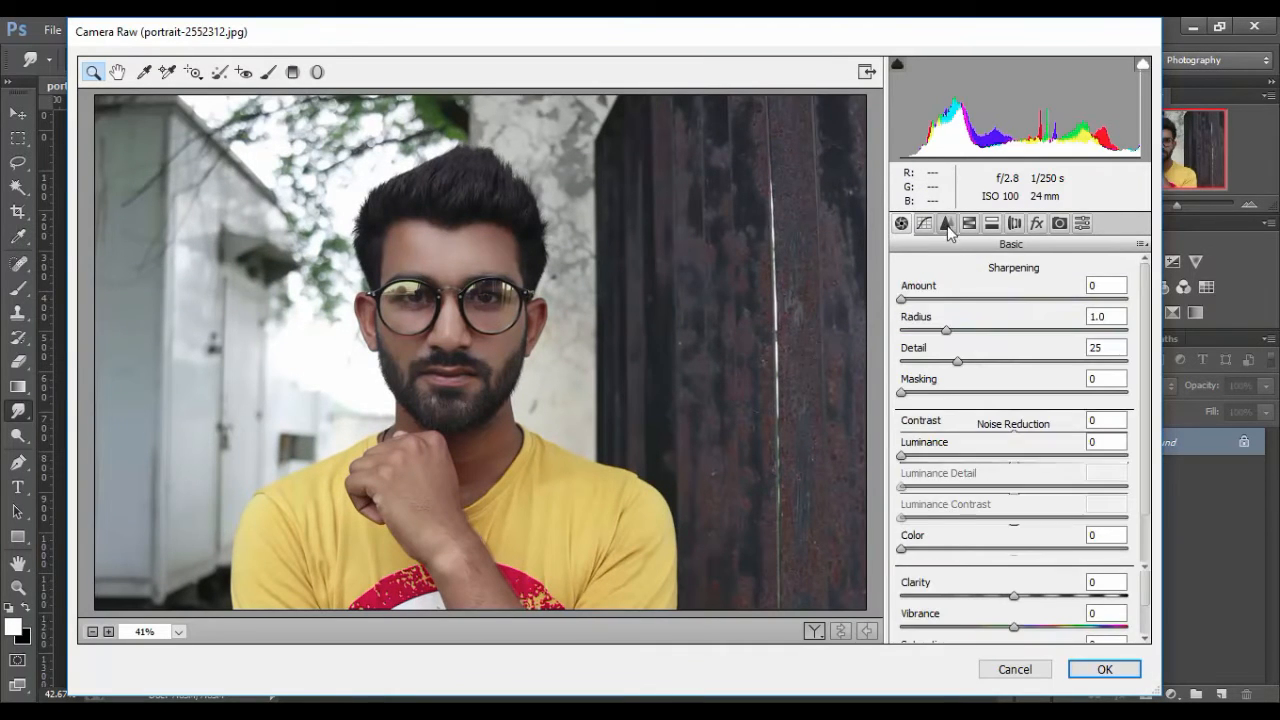
{"action": "left_click", "coordinate": [928, 456]}
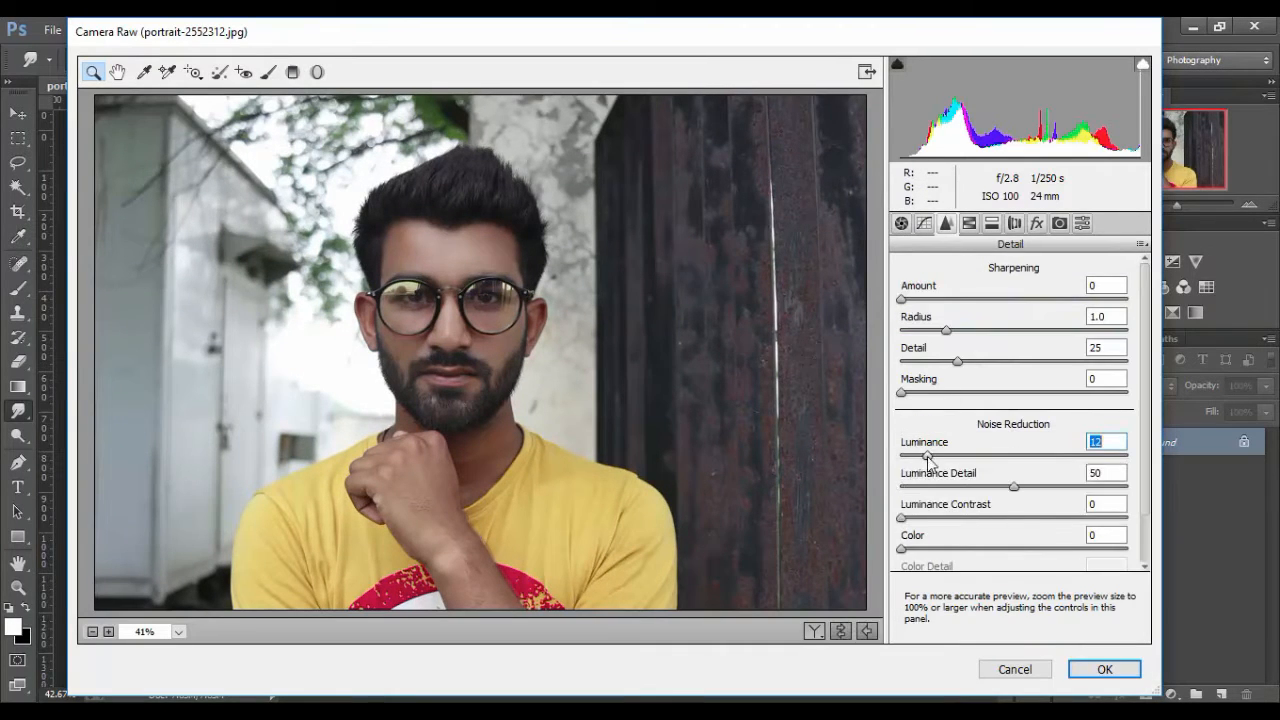
- Raise the HSL luminance of Reds to +19 and Oranges to +49, and apply the Camera Raw filter
{"action": "left_click", "coordinate": [963, 226]}
{"action": "left_click", "coordinate": [1031, 298]}
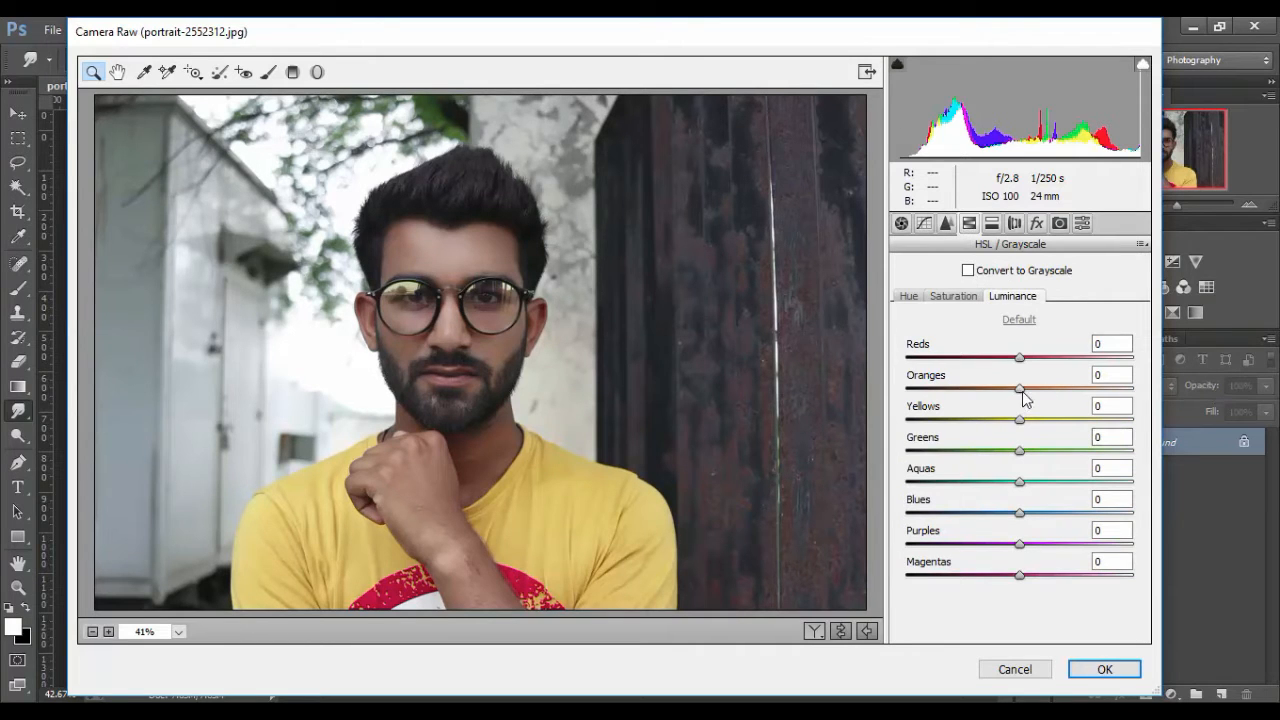
{"action": "left_click_drag", "start_coordinate": [1022, 391], "coordinate": [1082, 407]}
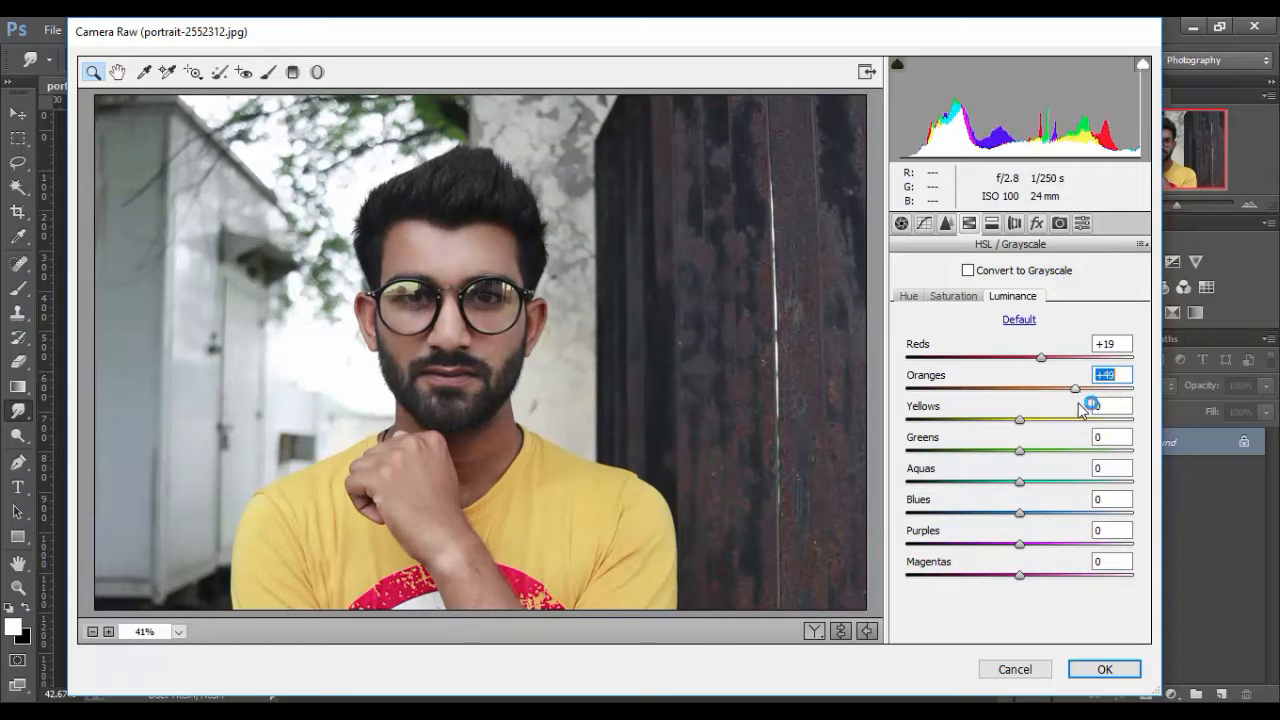
{"action": "left_click", "coordinate": [971, 298]}
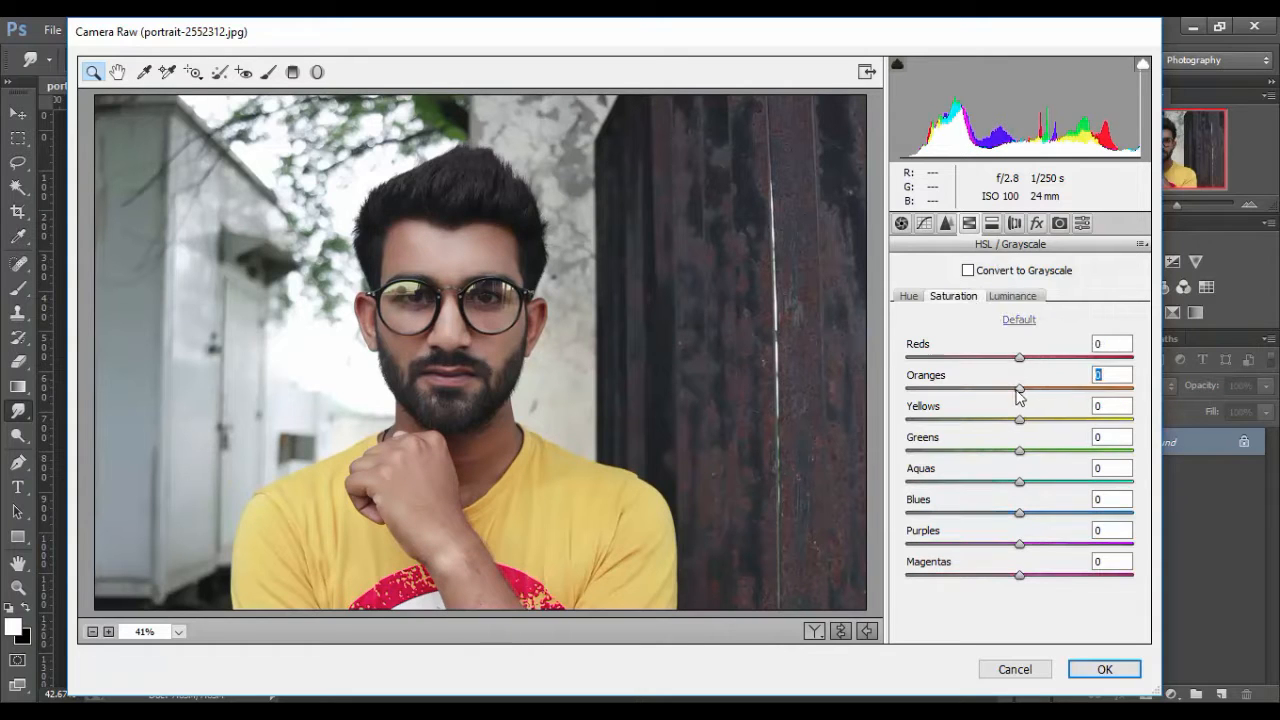
{"action": "left_click", "coordinate": [1093, 671]}
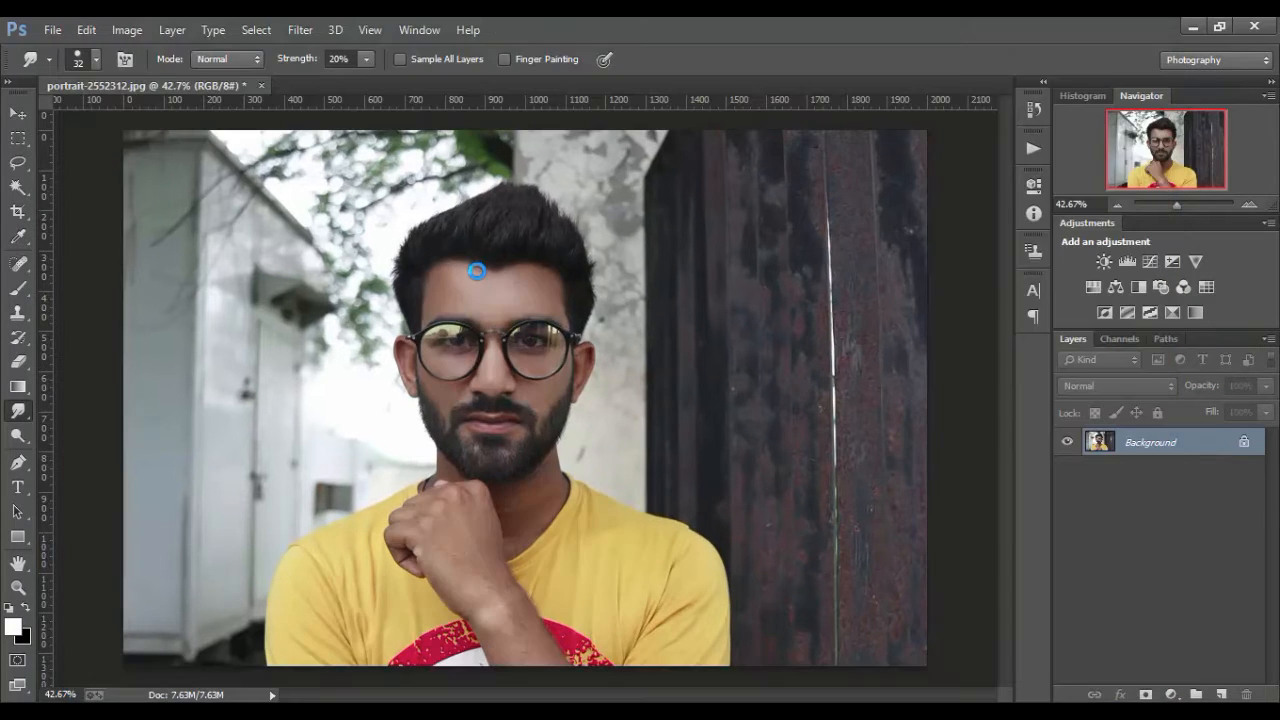
{"action": "scroll", "coordinate": [477, 259], "scroll_direction": "down", "scroll_amount": 6}
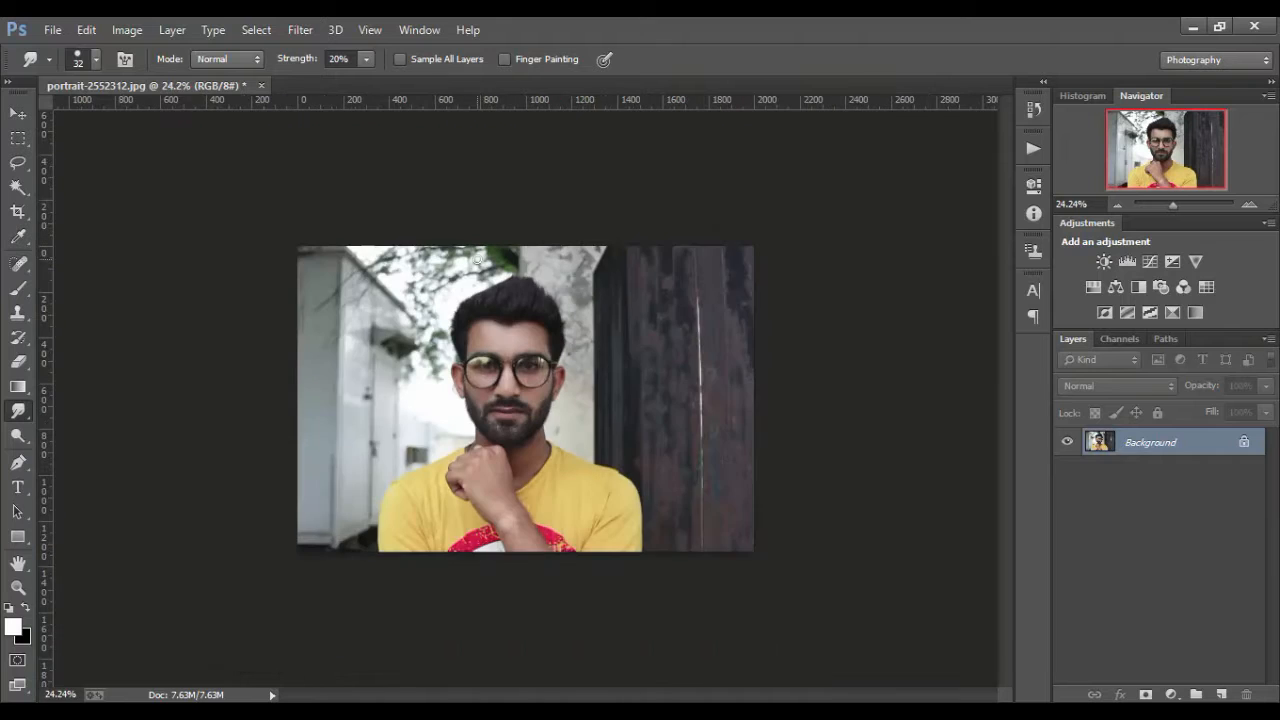
{"action": "scroll", "coordinate": [302, 208], "scroll_direction": "up", "scroll_amount": 5}
{"action": "scroll", "coordinate": [302, 208], "scroll_direction": "down", "scroll_amount": 4}
{"action": "scroll", "coordinate": [302, 208], "scroll_direction": "up", "scroll_amount": 4}
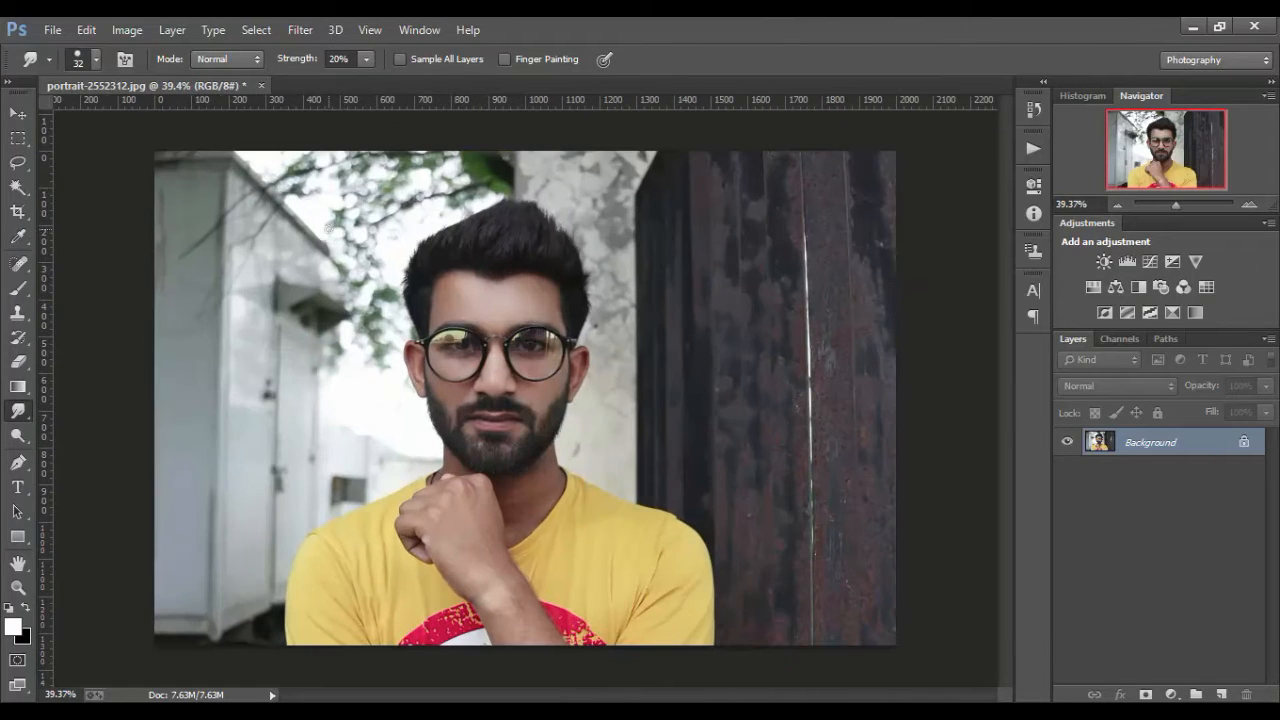
{"action": "scroll", "coordinate": [311, 143], "scroll_direction": "down", "scroll_amount": 1}
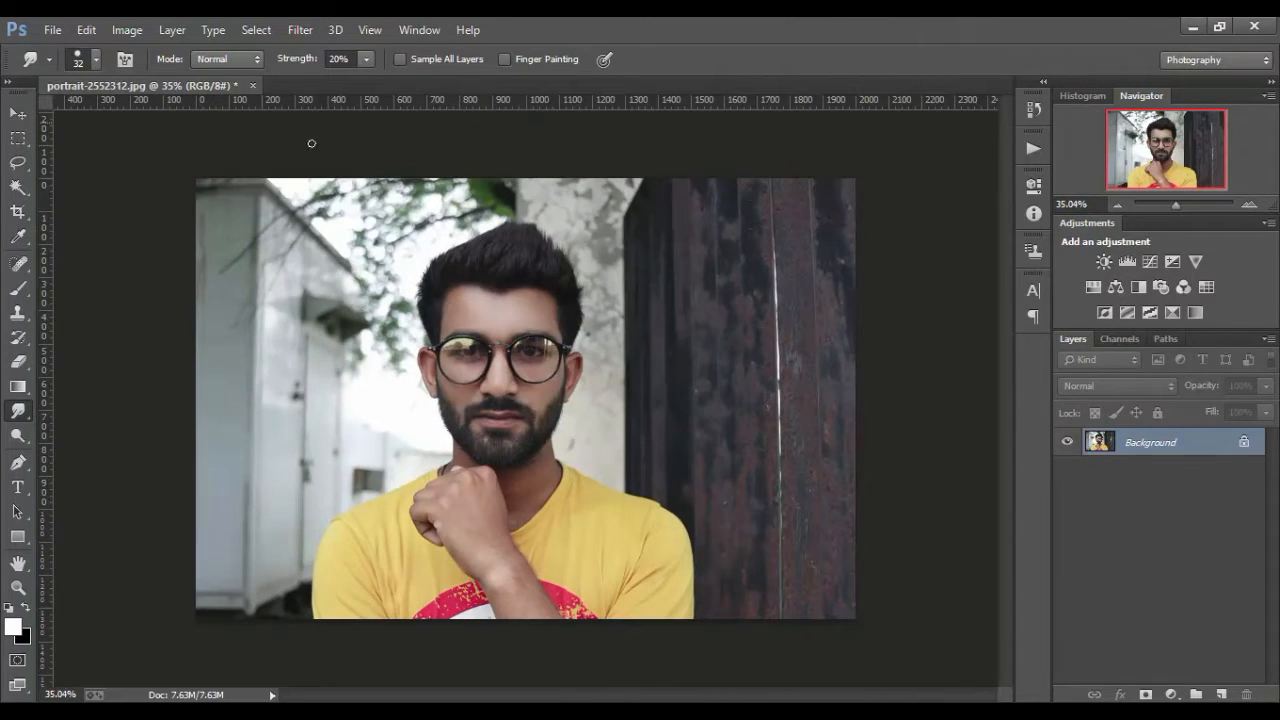
- Open Color Efex Pro 3.0 Complete on the portrait and choose the Contrast Color Range filter
{"action": "left_click", "coordinate": [292, 33]}
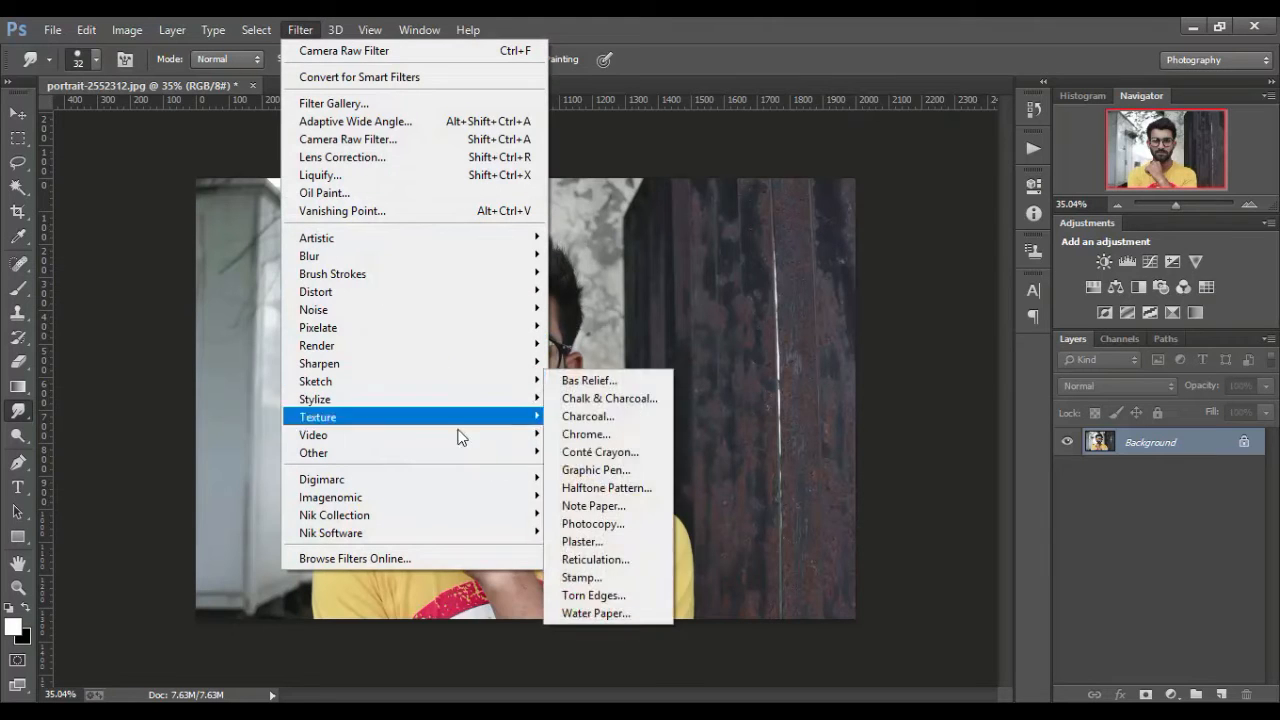
{"action": "mouse_move", "coordinate": [522, 524]}
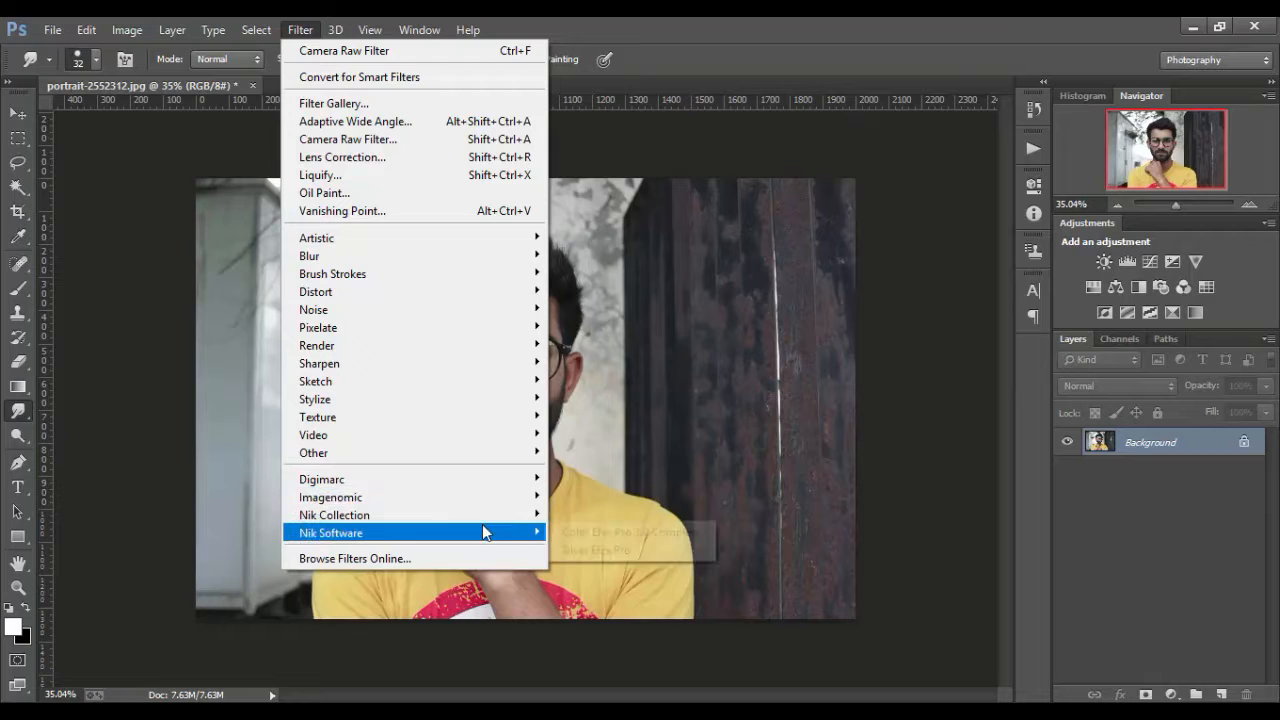
{"action": "mouse_move", "coordinate": [482, 532]}
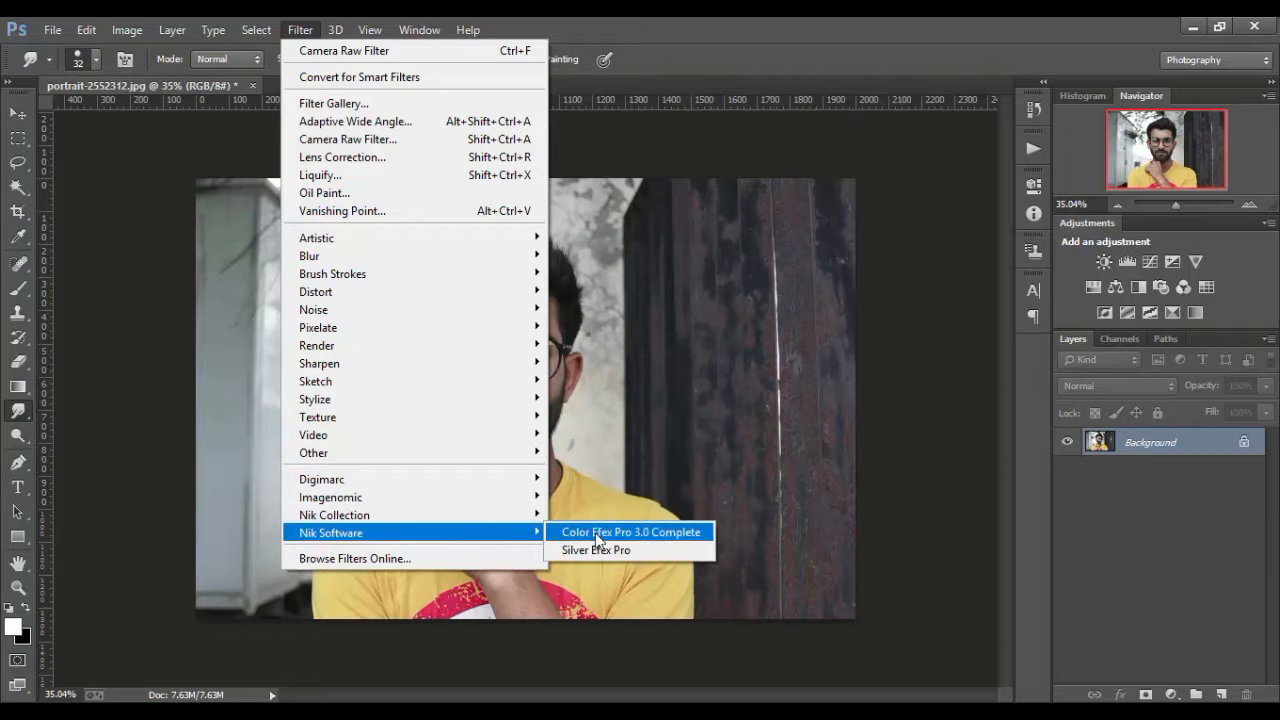
{"action": "left_click", "coordinate": [647, 535]}
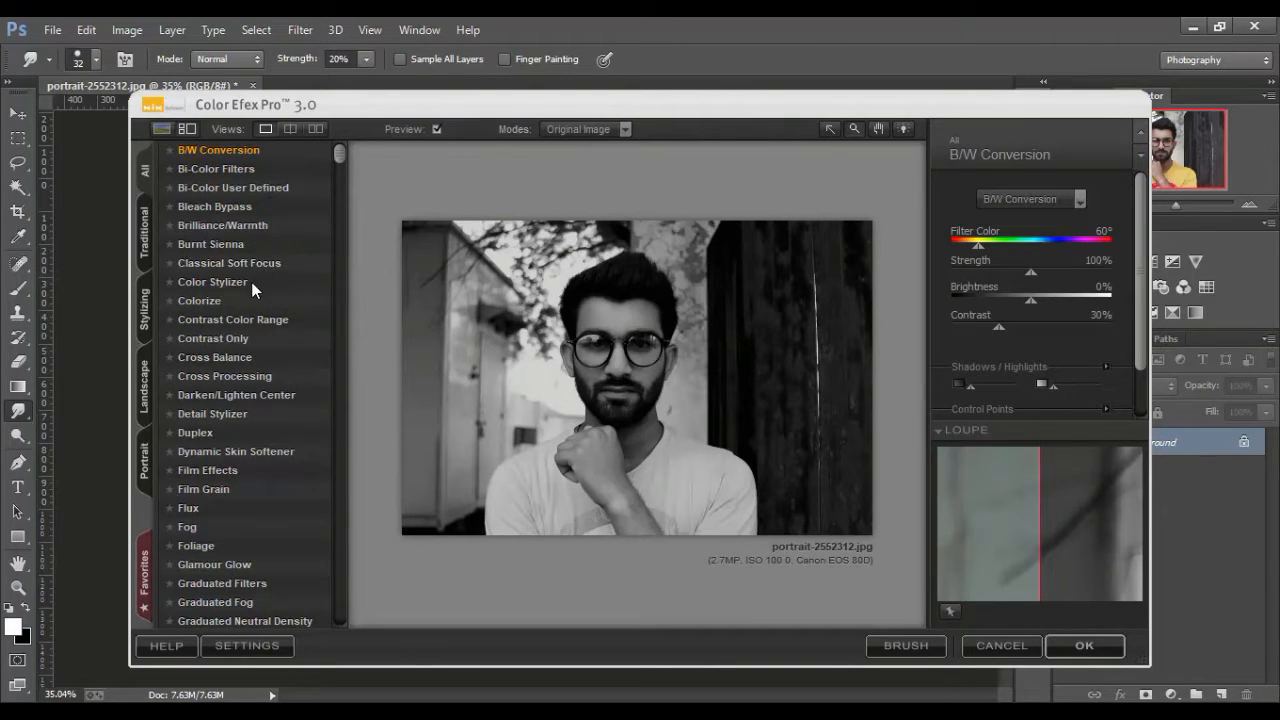
{"action": "left_click", "coordinate": [237, 319]}
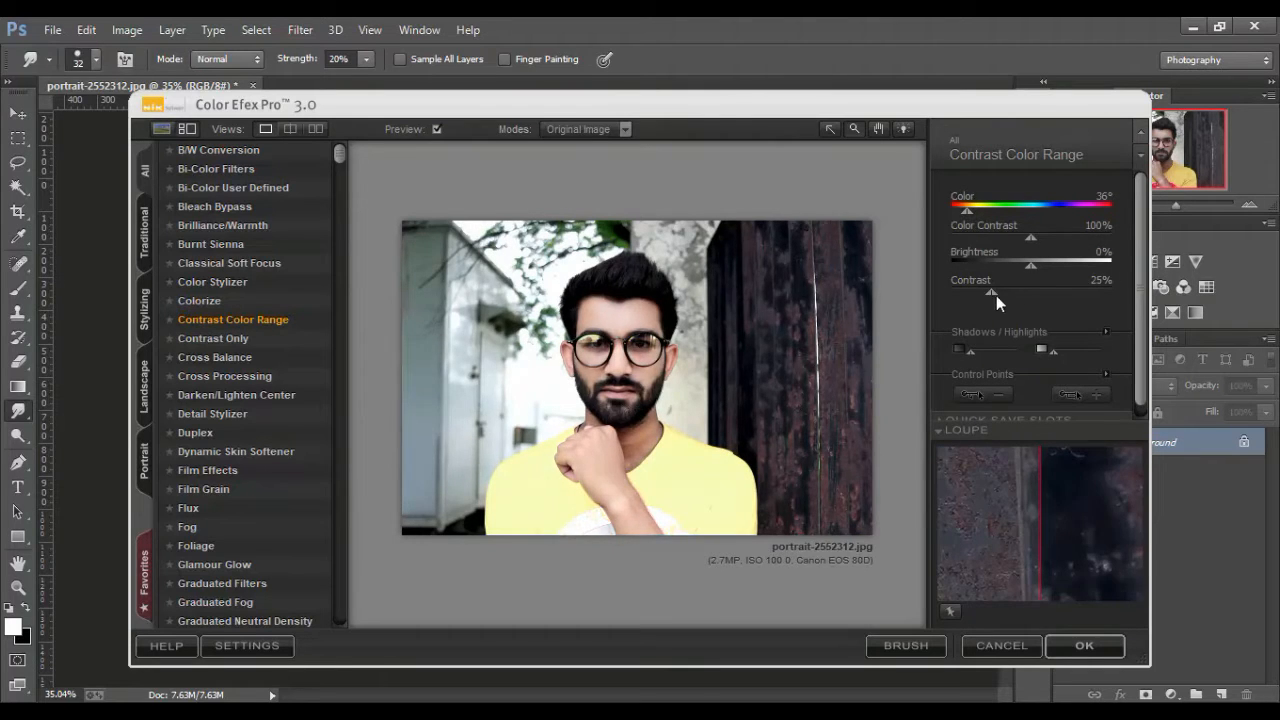
- Set Contrast to 0% and Color Contrast to 73%, compare the preview with the original, and apply the filter
{"action": "left_click_drag", "start_coordinate": [996, 295], "coordinate": [956, 284]}
{"action": "left_click_drag", "start_coordinate": [1023, 240], "coordinate": [1008, 242]}
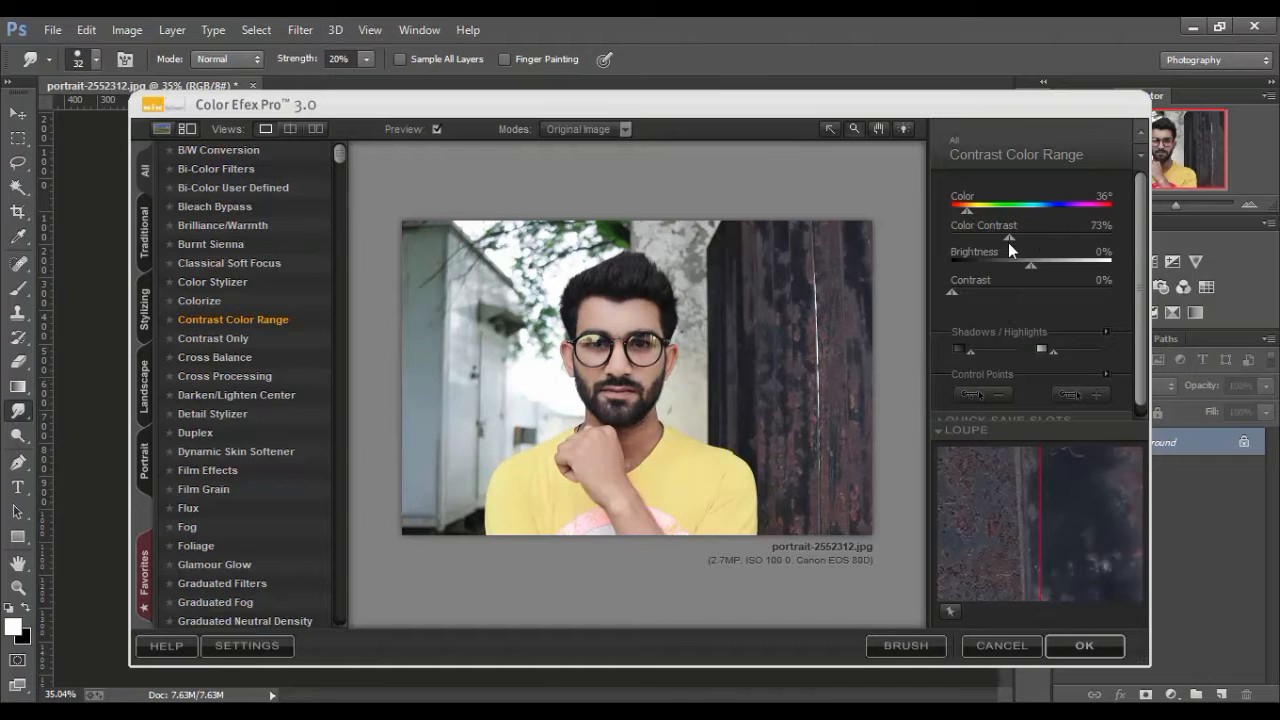
{"action": "left_click", "coordinate": [436, 129]}
{"action": "left_click", "coordinate": [436, 129]}
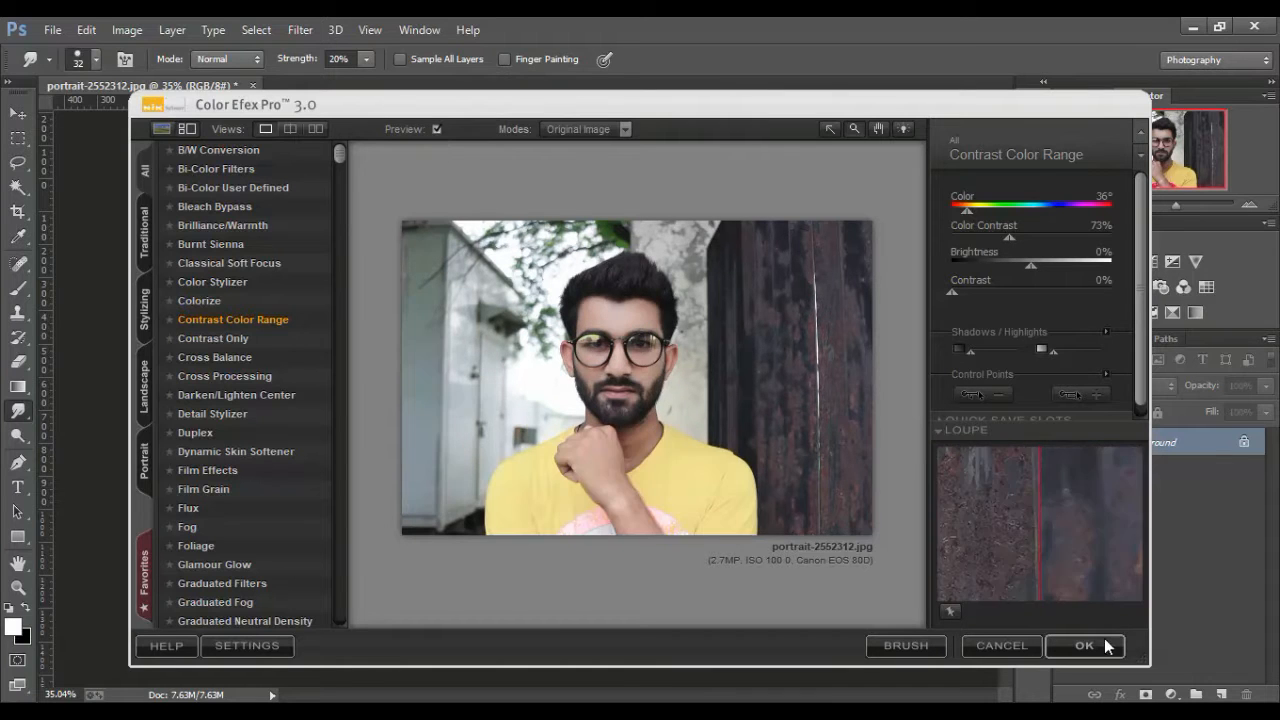
{"action": "left_click", "coordinate": [1085, 646]}
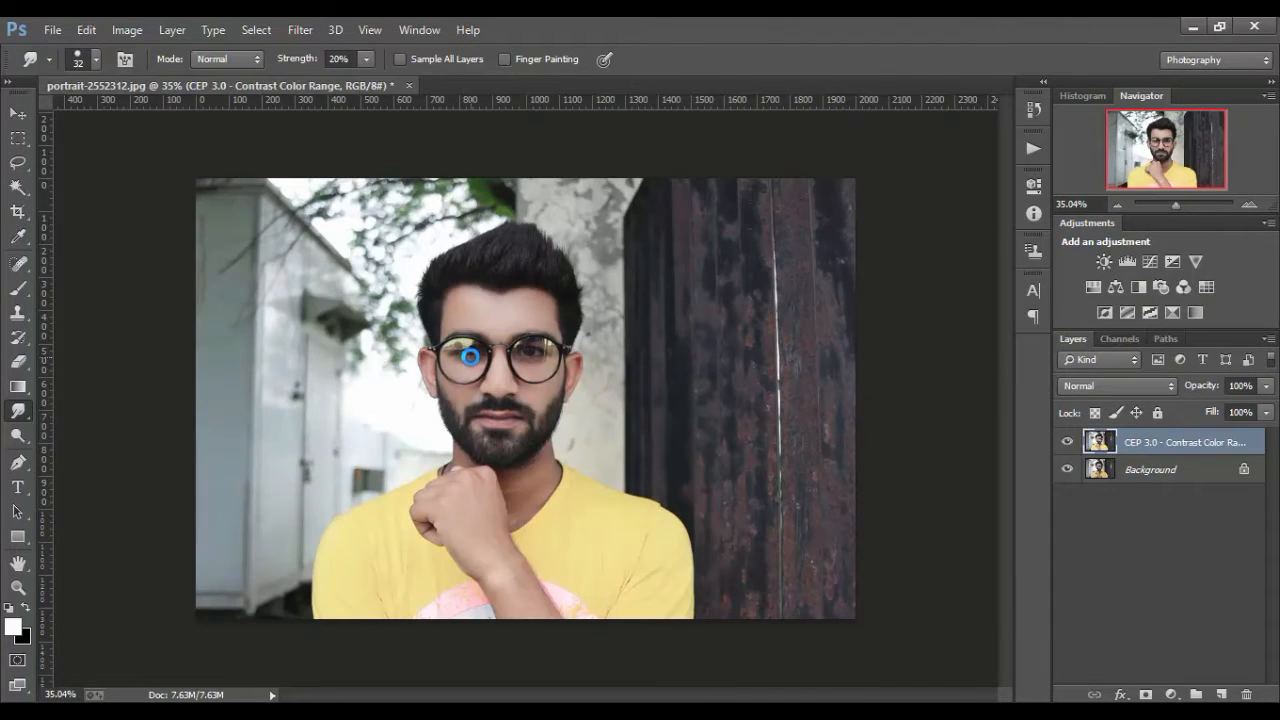
- Add a layer mask to the Contrast Color Range layer and invert it to black, with the Brush tool active
{"action": "scroll", "coordinate": [502, 345], "scroll_direction": "up", "scroll_amount": 6}
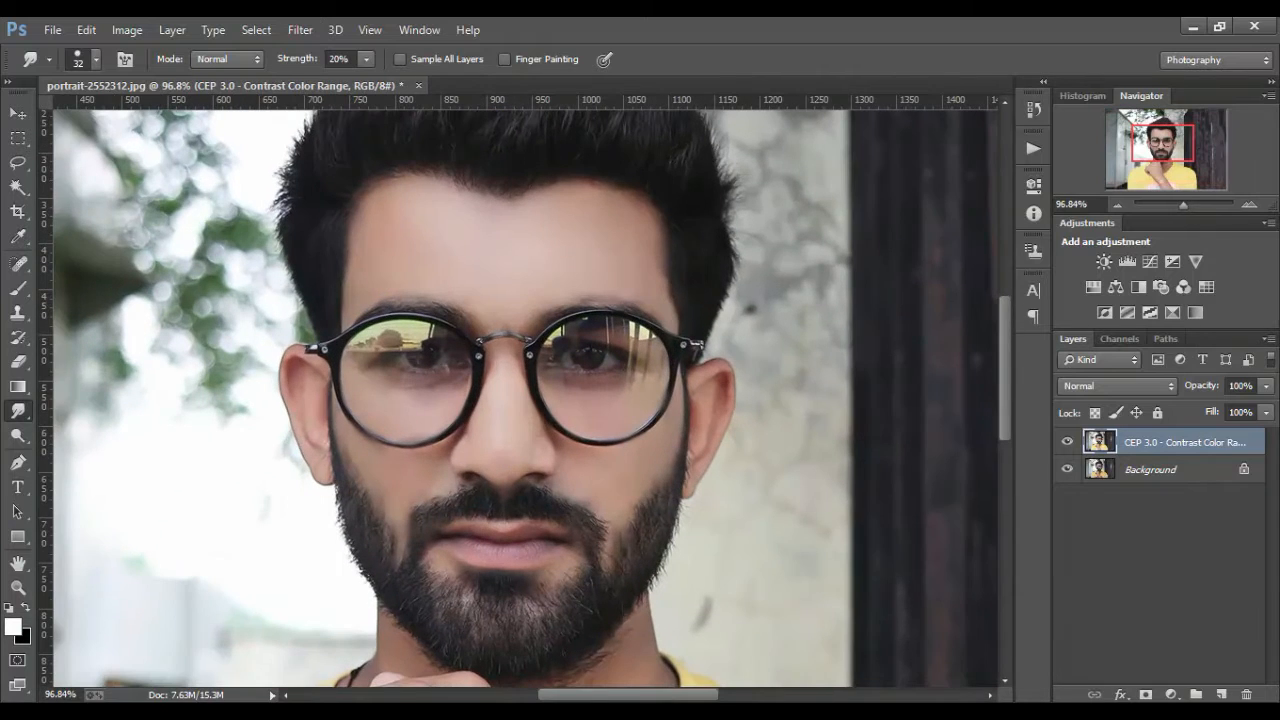
{"action": "left_click", "coordinate": [1146, 694]}
{"action": "right_click", "coordinate": [1146, 443]}
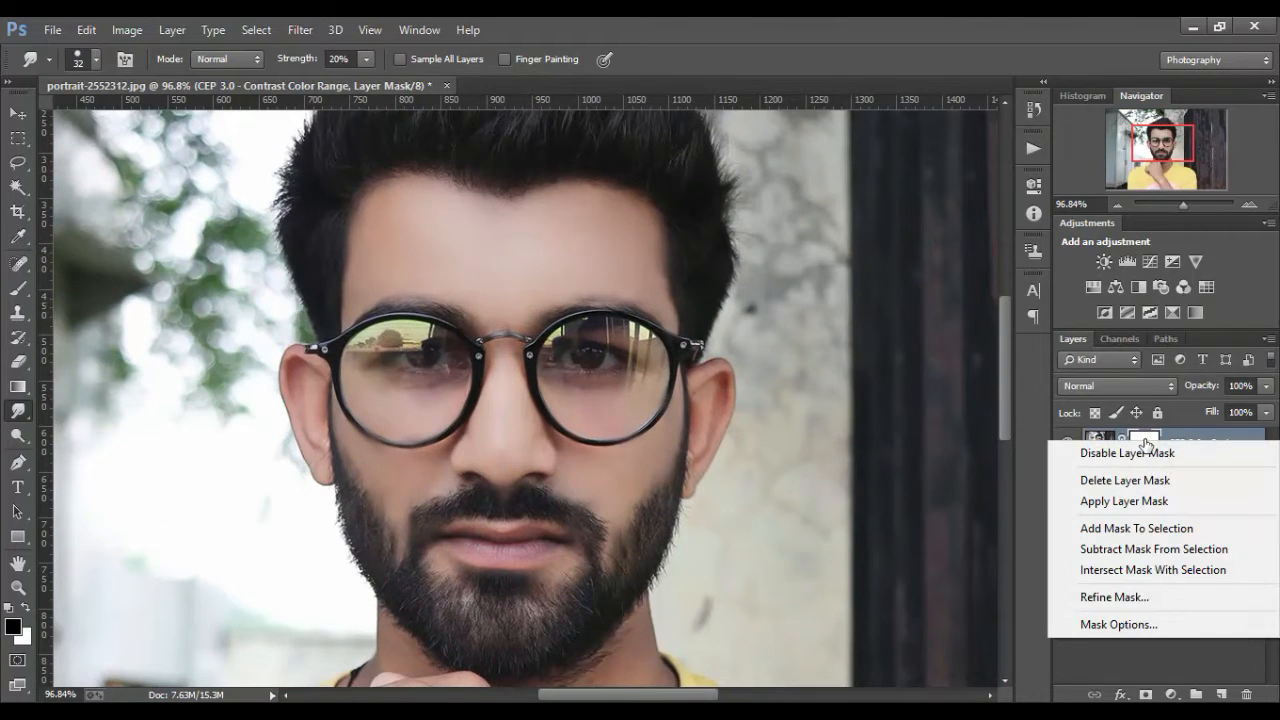
{"action": "left_click", "coordinate": [1169, 549]}
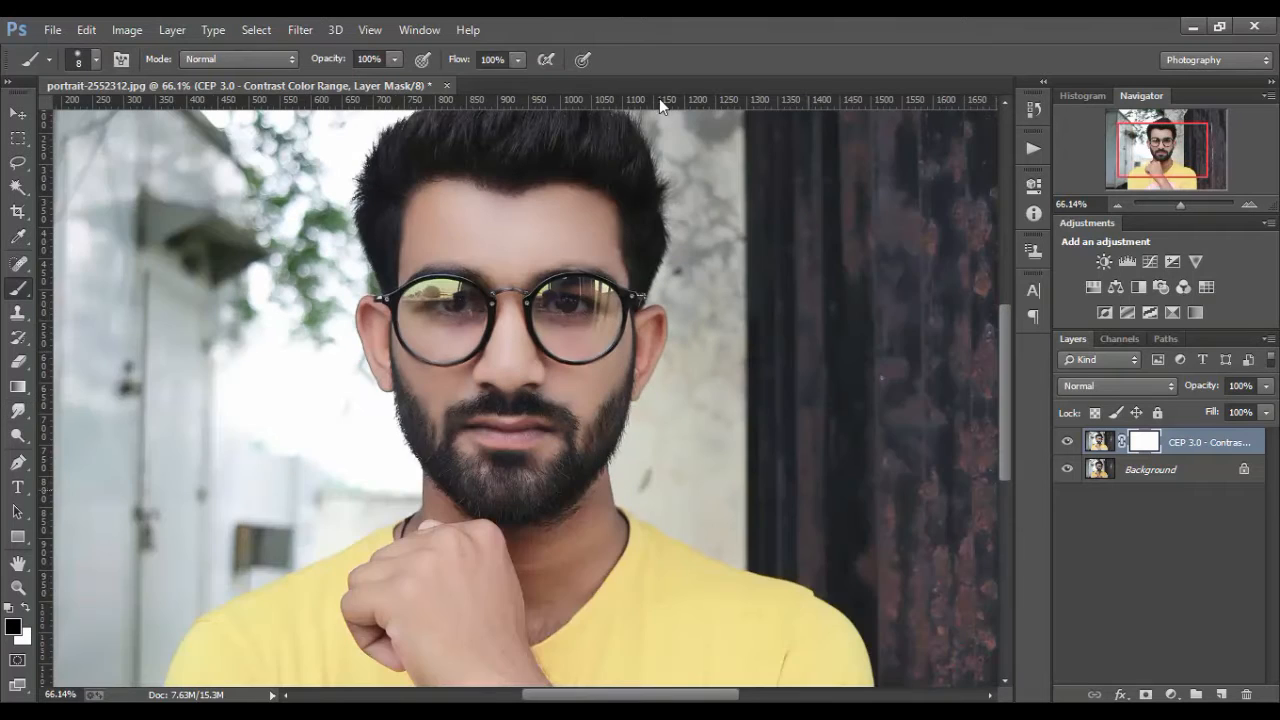
{"action": "scroll", "coordinate": [533, 368], "scroll_direction": "down", "scroll_amount": 1}
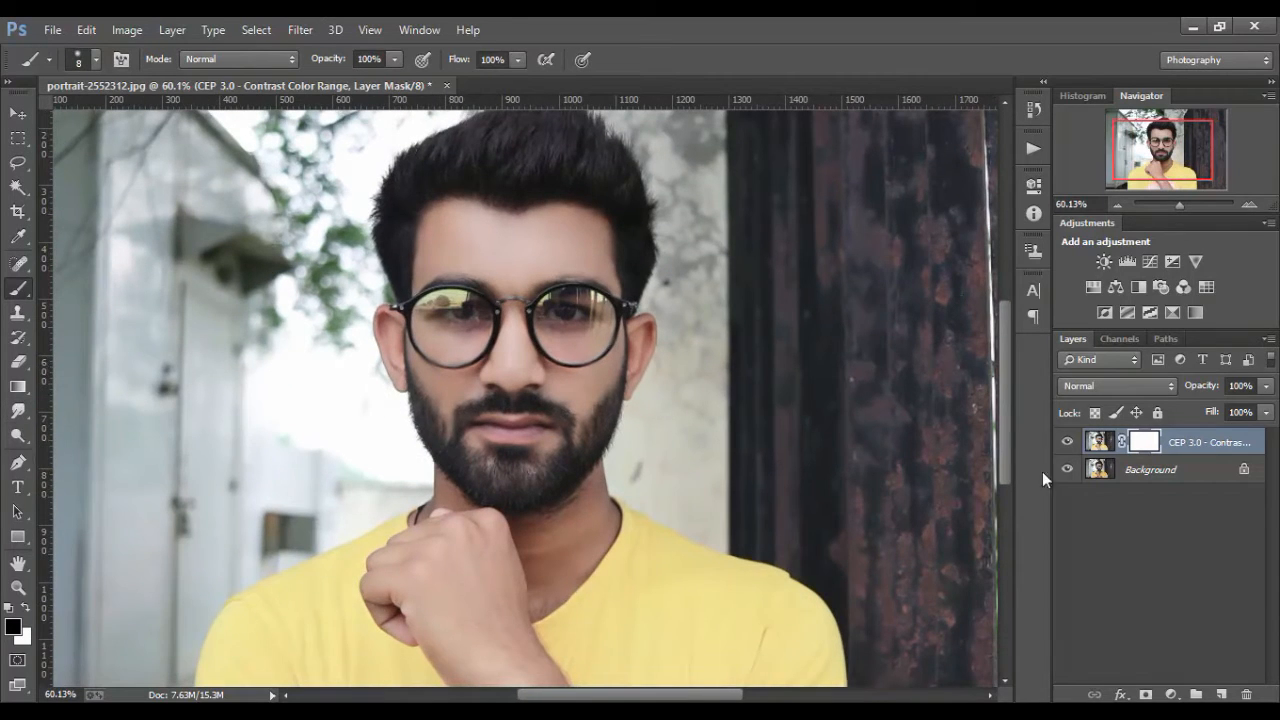
{"action": "key", "text": "ctrl+i"}
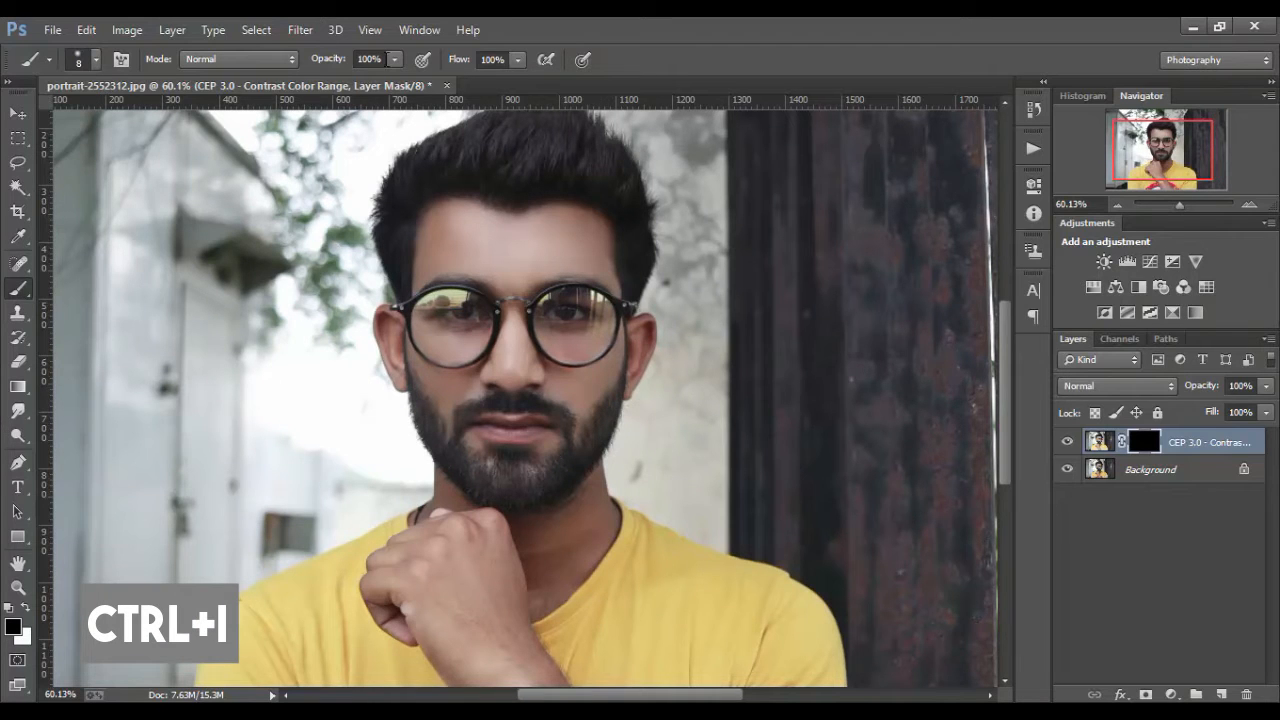
{"action": "scroll", "coordinate": [531, 292], "scroll_direction": "up", "scroll_amount": 1}
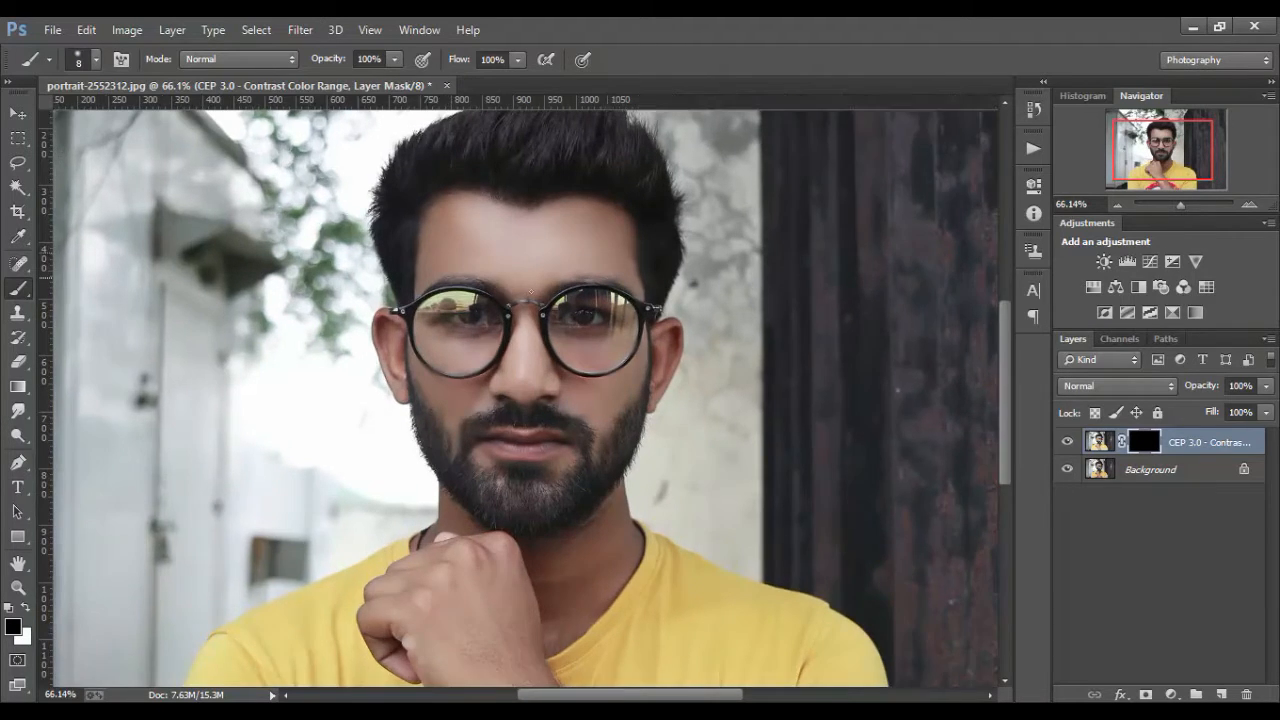
- Paint white with a 95 px brush on the Contrast Color Range mask over the face, neck and hand skin
{"action": "scroll", "coordinate": [531, 292], "scroll_direction": "up", "scroll_amount": 4}
{"action": "left_click", "coordinate": [27, 609]}
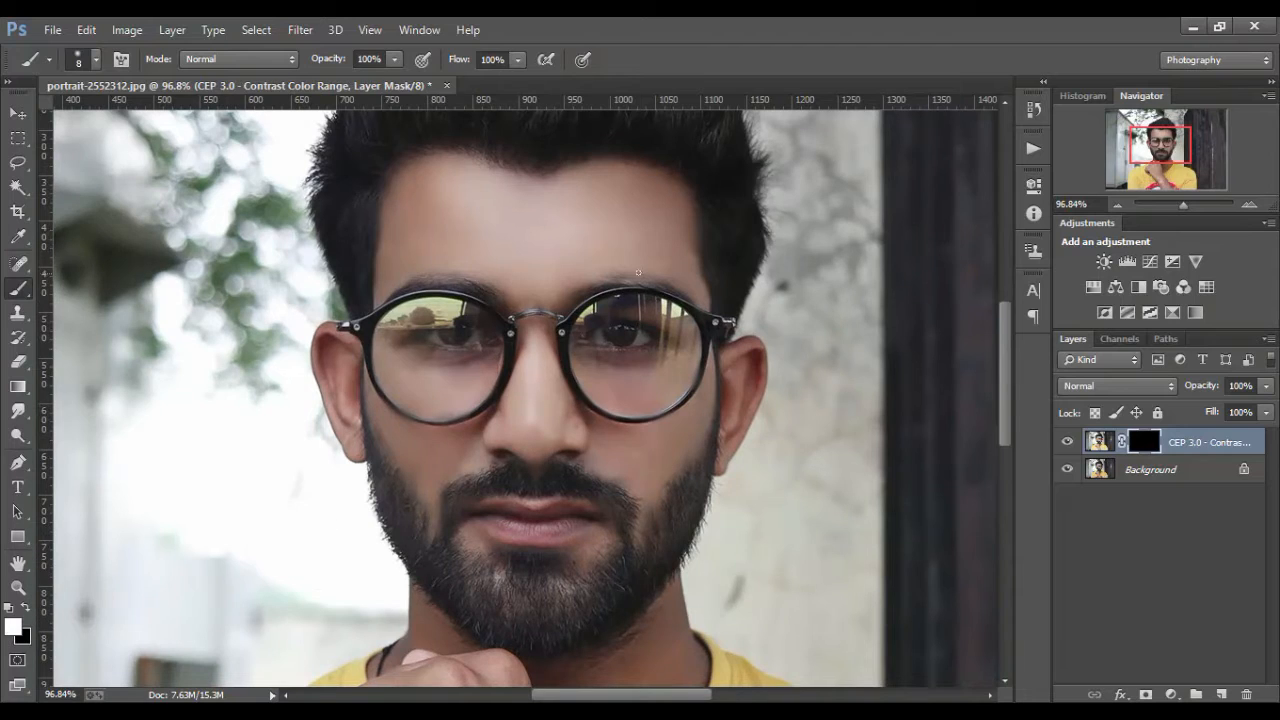
{"action": "left_click_drag", "start_coordinate": [516, 259], "coordinate": [554, 269]}
{"action": "mouse_move", "coordinate": [453, 241]}
{"action": "left_mouse_down"}
{"action": "mouse_move", "coordinate": [400, 257]}
{"action": "mouse_move", "coordinate": [437, 206]}
{"action": "mouse_move", "coordinate": [651, 220]}
{"action": "mouse_move", "coordinate": [390, 392]}
{"action": "mouse_move", "coordinate": [600, 460]}
{"action": "mouse_move", "coordinate": [737, 425]}
{"action": "left_mouse_up"}
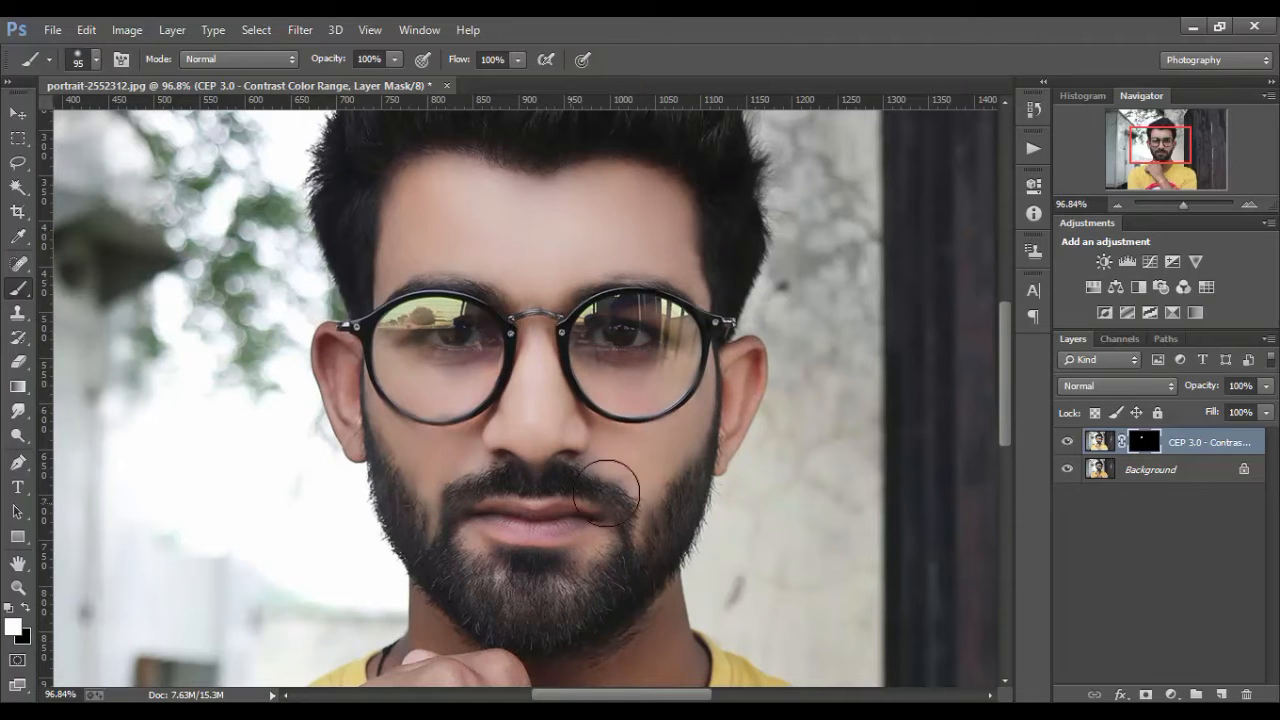
{"action": "mouse_move", "coordinate": [366, 337]}
{"action": "left_mouse_down"}
{"action": "mouse_move", "coordinate": [703, 440]}
{"action": "mouse_move", "coordinate": [380, 411]}
{"action": "mouse_move", "coordinate": [577, 426]}
{"action": "mouse_move", "coordinate": [440, 192]}
{"action": "left_mouse_up"}
{"action": "scroll", "coordinate": [440, 192], "scroll_direction": "down", "scroll_amount": 5}
{"action": "mouse_move", "coordinate": [634, 277]}
{"action": "left_mouse_down"}
{"action": "mouse_move", "coordinate": [523, 385]}
{"action": "mouse_move", "coordinate": [441, 298]}
{"action": "mouse_move", "coordinate": [586, 420]}
{"action": "mouse_move", "coordinate": [602, 415]}
{"action": "mouse_move", "coordinate": [429, 323]}
{"action": "mouse_move", "coordinate": [400, 385]}
{"action": "mouse_move", "coordinate": [325, 400]}
{"action": "mouse_move", "coordinate": [377, 482]}
{"action": "mouse_move", "coordinate": [319, 400]}
{"action": "mouse_move", "coordinate": [429, 341]}
{"action": "mouse_move", "coordinate": [403, 505]}
{"action": "mouse_move", "coordinate": [490, 427]}
{"action": "left_mouse_up"}
{"action": "scroll", "coordinate": [490, 427], "scroll_direction": "down", "scroll_amount": 4}
{"action": "mouse_move", "coordinate": [496, 292]}
{"action": "left_mouse_down"}
{"action": "mouse_move", "coordinate": [534, 431]}
{"action": "mouse_move", "coordinate": [594, 506]}
{"action": "mouse_move", "coordinate": [590, 425]}
{"action": "left_mouse_up"}
{"action": "scroll", "coordinate": [447, 323], "scroll_direction": "down", "scroll_amount": 6}
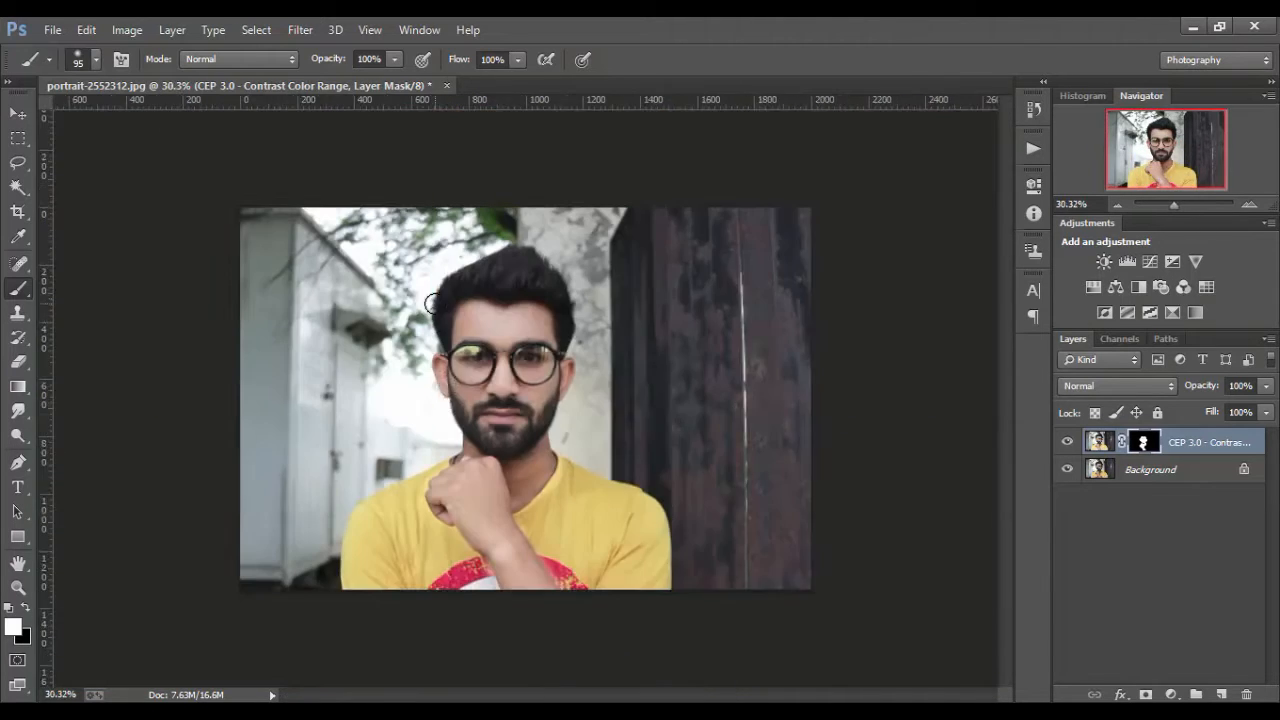
- Compare the portrait without the Contrast Color Range layer, lower its opacity to 75%, and merge it down
{"action": "scroll", "coordinate": [447, 323], "scroll_direction": "up", "scroll_amount": 2}
{"action": "left_click", "coordinate": [1265, 412]}
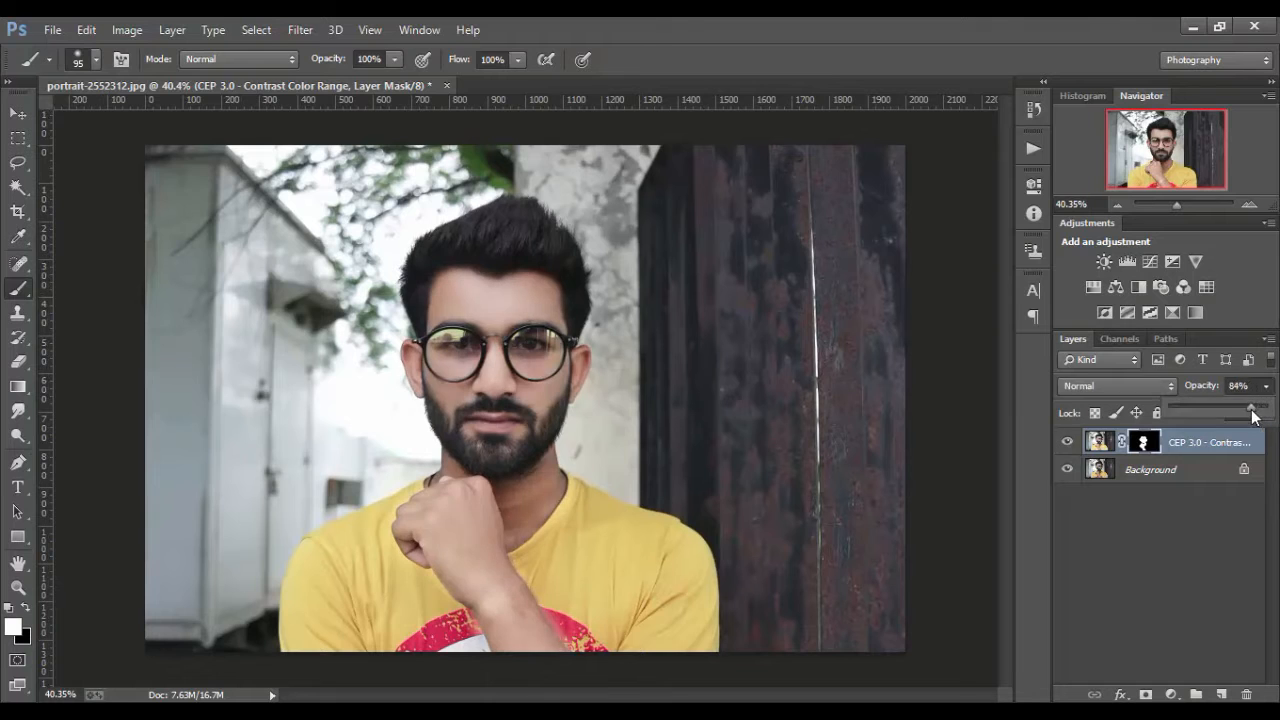
{"action": "left_click", "coordinate": [1068, 442]}
{"action": "left_click", "coordinate": [1068, 442]}
{"action": "scroll", "coordinate": [706, 328], "scroll_direction": "down", "scroll_amount": 2}
{"action": "left_click", "coordinate": [1266, 386]}
{"action": "left_click_drag", "start_coordinate": [1256, 408], "coordinate": [1248, 411]}
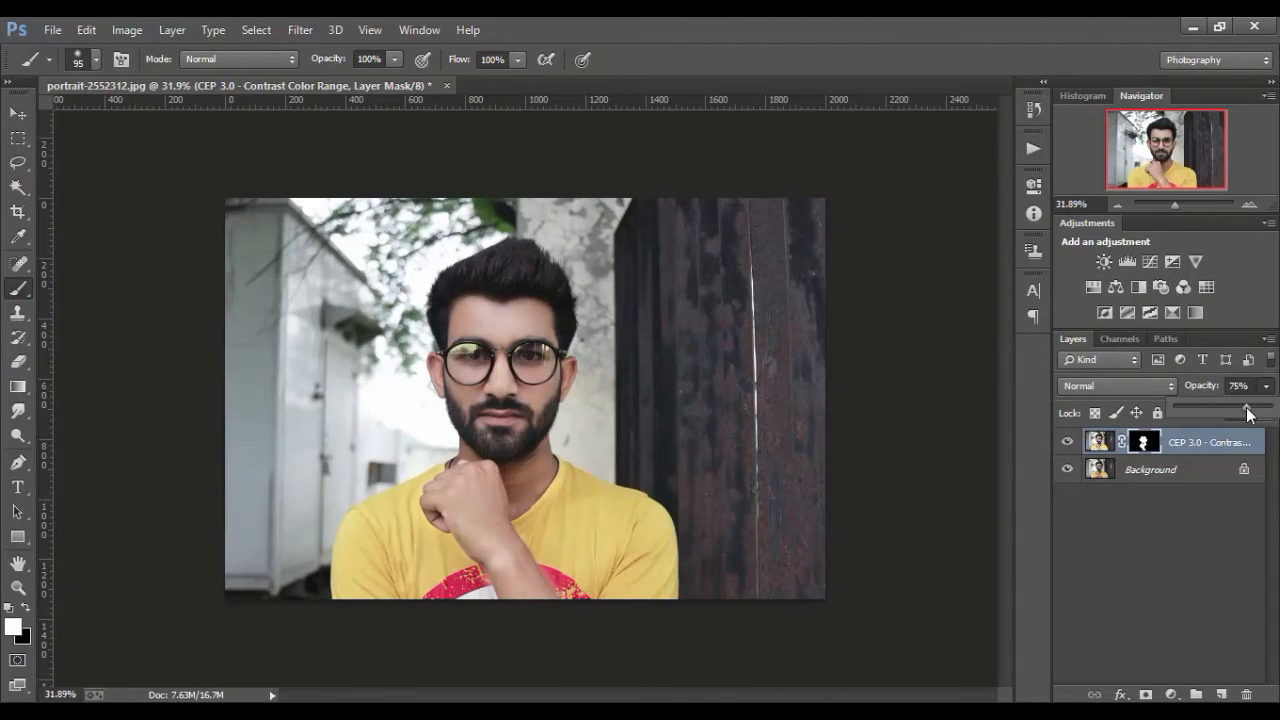
{"action": "right_click", "coordinate": [1194, 443]}
{"action": "left_click", "coordinate": [929, 556]}
- Activate the Smudge tool with the 14 px spatter brush preset for working on the hair
{"action": "scroll", "coordinate": [618, 362], "scroll_direction": "up", "scroll_amount": 12}
{"action": "left_click", "coordinate": [1034, 109]}
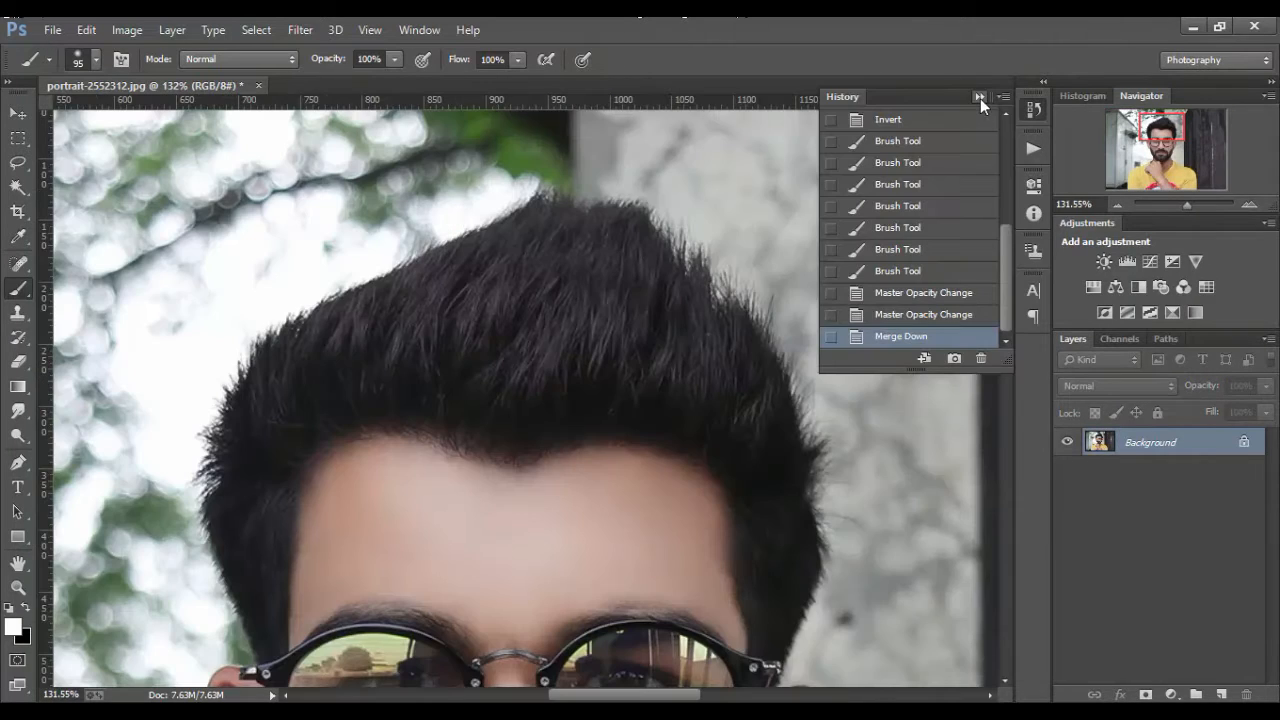
{"action": "left_click", "coordinate": [980, 98]}
{"action": "left_click", "coordinate": [18, 410]}
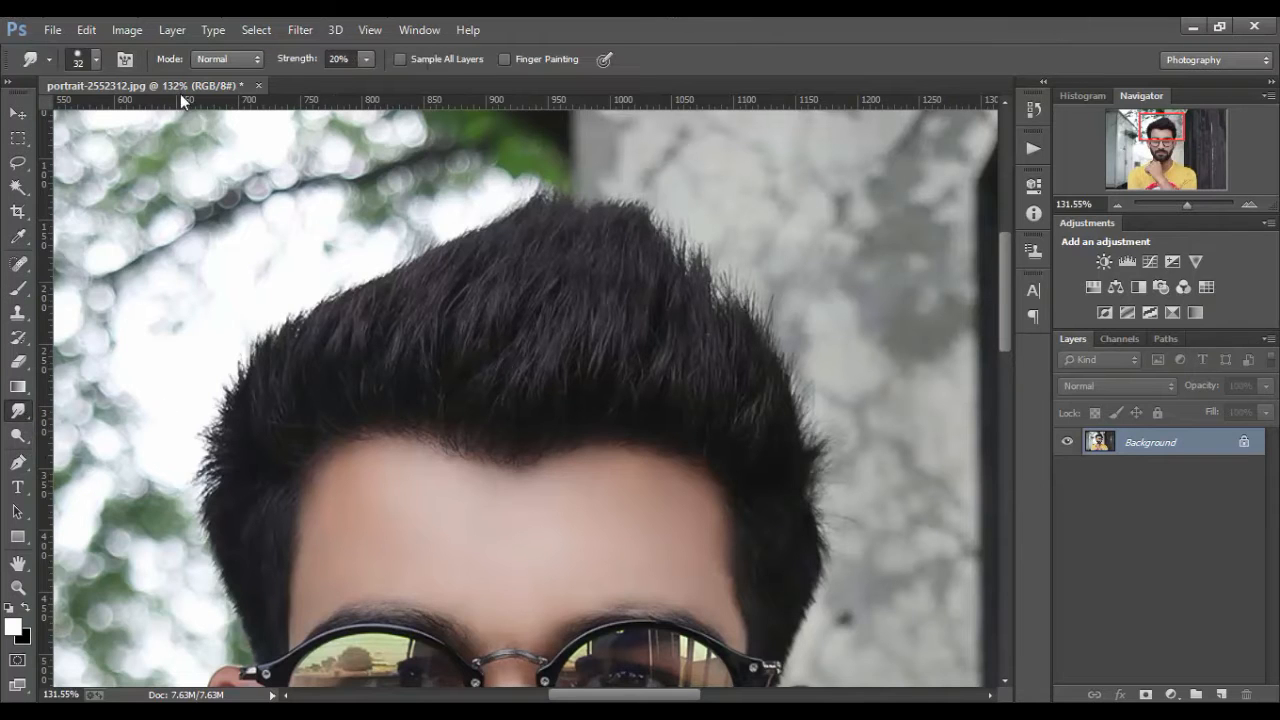
{"action": "left_click", "coordinate": [95, 62]}
{"action": "scroll", "coordinate": [117, 134], "scroll_direction": "up", "scroll_amount": 5}
{"action": "scroll", "coordinate": [130, 258], "scroll_direction": "up", "scroll_amount": 8}
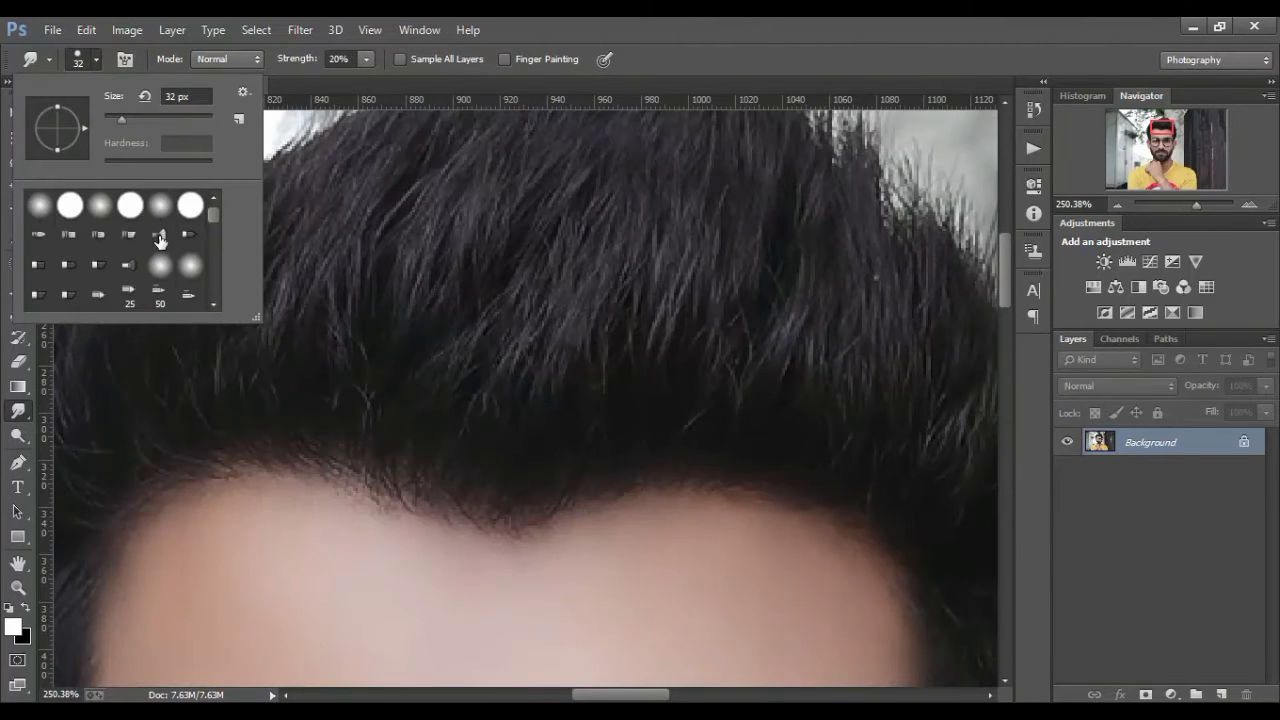
{"action": "scroll", "coordinate": [160, 292], "scroll_direction": "down", "scroll_amount": 5}
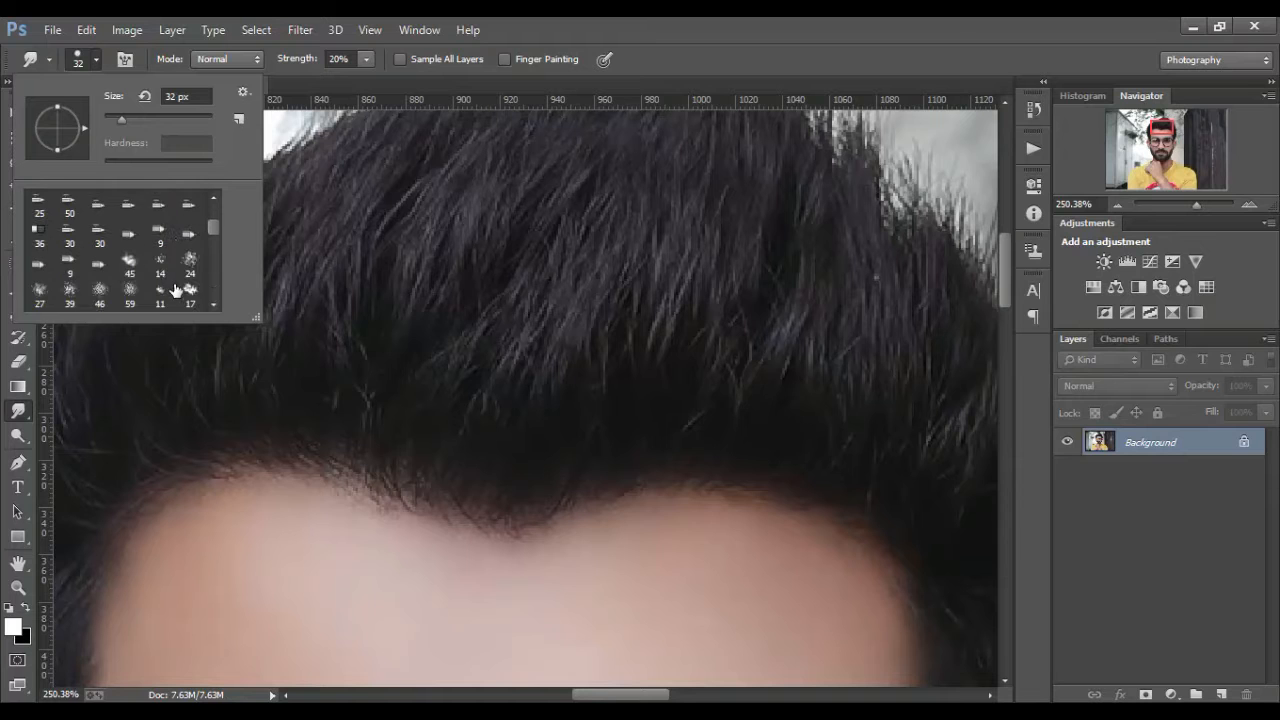
{"action": "left_click", "coordinate": [162, 266]}
{"action": "left_click", "coordinate": [733, 64]}
{"action": "scroll", "coordinate": [586, 209], "scroll_direction": "down", "scroll_amount": 6}
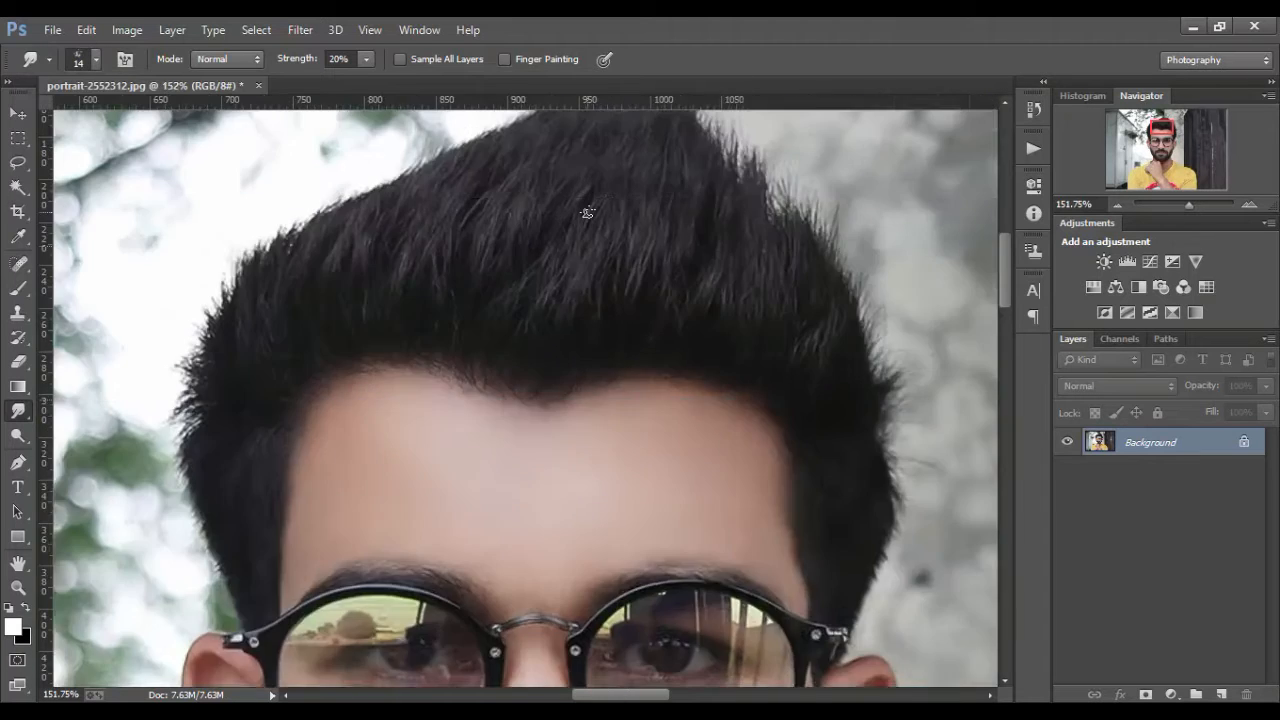
- Duplicate the Background layer and set the Smudge strength to 85%
{"action": "scroll", "coordinate": [516, 250], "scroll_direction": "up", "scroll_amount": 1}
{"action": "scroll", "coordinate": [466, 306], "scroll_direction": "up", "scroll_amount": 1}
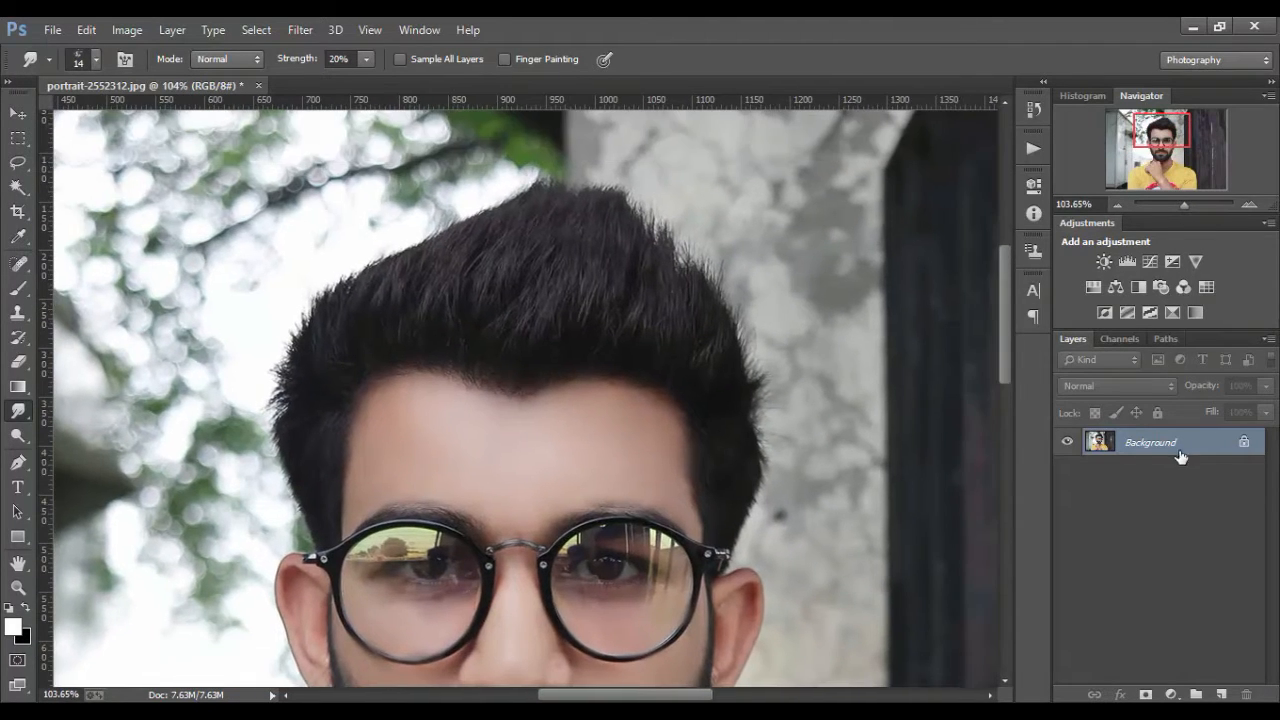
{"action": "left_click_drag", "start_coordinate": [1205, 468], "coordinate": [1221, 694]}
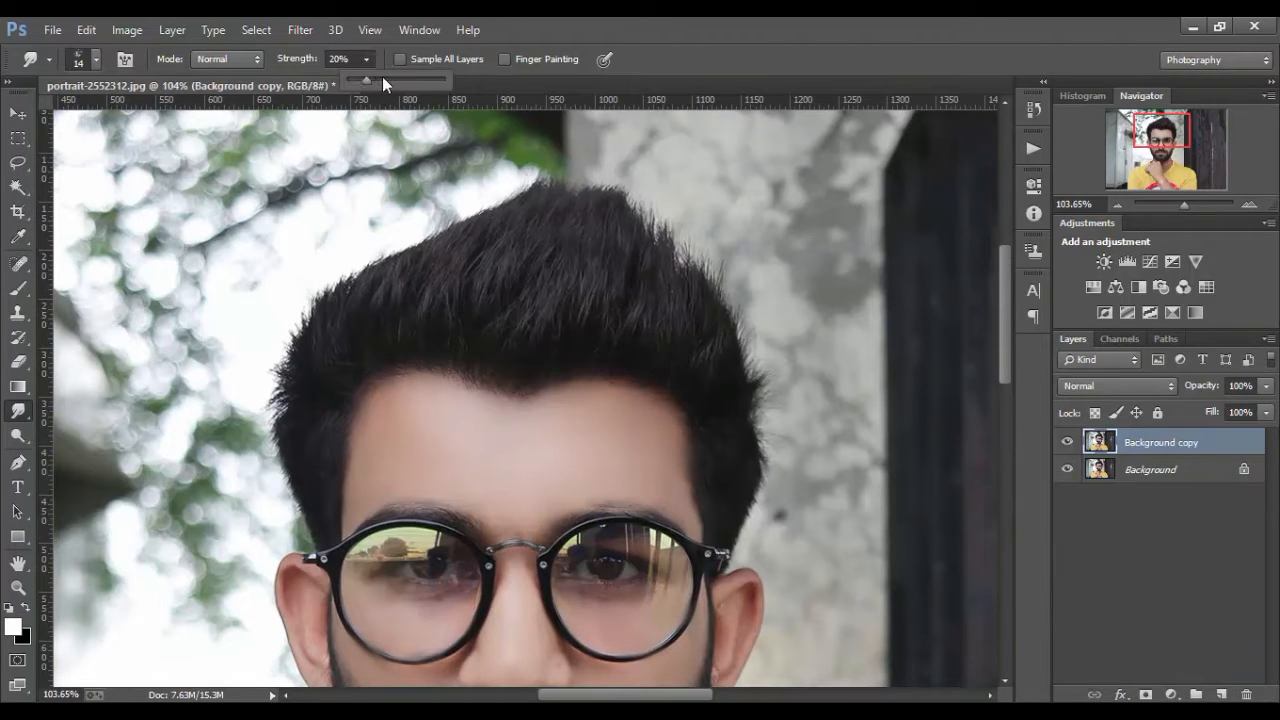
{"action": "left_click_drag", "start_coordinate": [440, 82], "coordinate": [429, 82]}
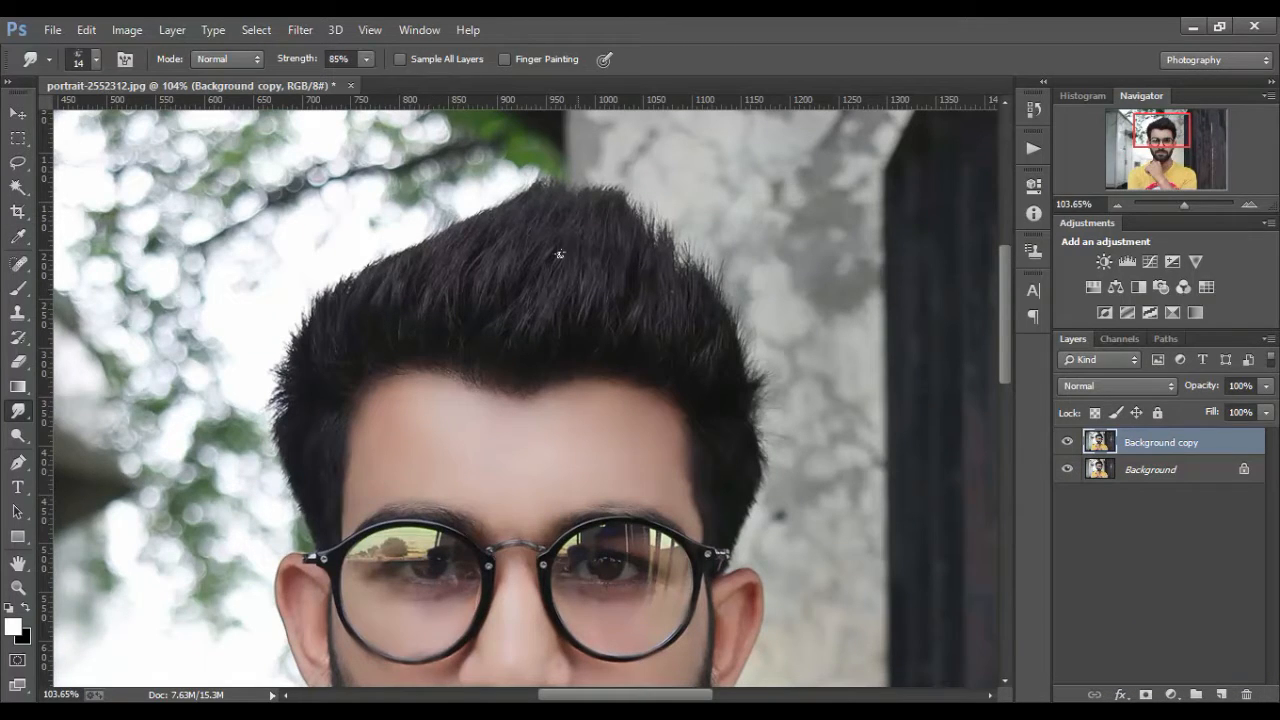
- Smudge the hair upward across the top of the head, enlarging the brush to 31 px, and compare with the original
{"action": "left_click_drag", "start_coordinate": [507, 259], "coordinate": [524, 262]}
{"action": "left_click_drag", "start_coordinate": [385, 298], "coordinate": [414, 230]}
{"action": "mouse_move", "coordinate": [322, 316]}
{"action": "left_mouse_down"}
{"action": "mouse_move", "coordinate": [334, 254]}
{"action": "mouse_move", "coordinate": [358, 244]}
{"action": "left_mouse_up"}
{"action": "left_click_drag", "start_coordinate": [374, 290], "coordinate": [392, 238]}
{"action": "left_click_drag", "start_coordinate": [440, 322], "coordinate": [475, 219]}
{"action": "left_click_drag", "start_coordinate": [389, 316], "coordinate": [430, 218]}
{"action": "left_click_drag", "start_coordinate": [410, 290], "coordinate": [450, 214]}
{"action": "mouse_move", "coordinate": [379, 285]}
{"action": "left_mouse_down"}
{"action": "mouse_move", "coordinate": [405, 216]}
{"action": "mouse_move", "coordinate": [364, 238]}
{"action": "left_mouse_up"}
{"action": "left_click_drag", "start_coordinate": [304, 340], "coordinate": [318, 258]}
{"action": "left_click_drag", "start_coordinate": [326, 308], "coordinate": [341, 262]}
{"action": "left_click_drag", "start_coordinate": [497, 337], "coordinate": [491, 238]}
{"action": "left_click_drag", "start_coordinate": [526, 321], "coordinate": [546, 232]}
{"action": "left_click_drag", "start_coordinate": [478, 318], "coordinate": [490, 262]}
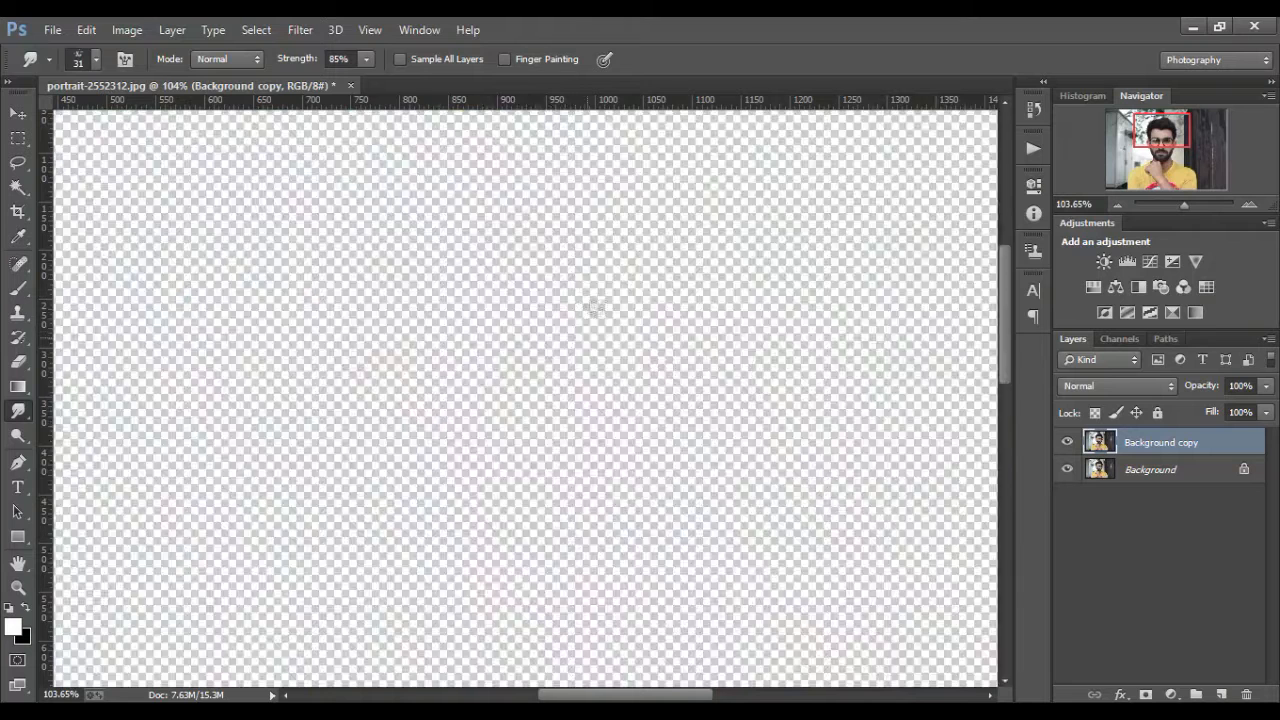
{"action": "left_click_drag", "start_coordinate": [594, 306], "coordinate": [627, 280]}
{"action": "left_click_drag", "start_coordinate": [661, 344], "coordinate": [670, 296]}
{"action": "left_click_drag", "start_coordinate": [711, 368], "coordinate": [719, 280]}
{"action": "left_click_drag", "start_coordinate": [686, 290], "coordinate": [636, 206]}
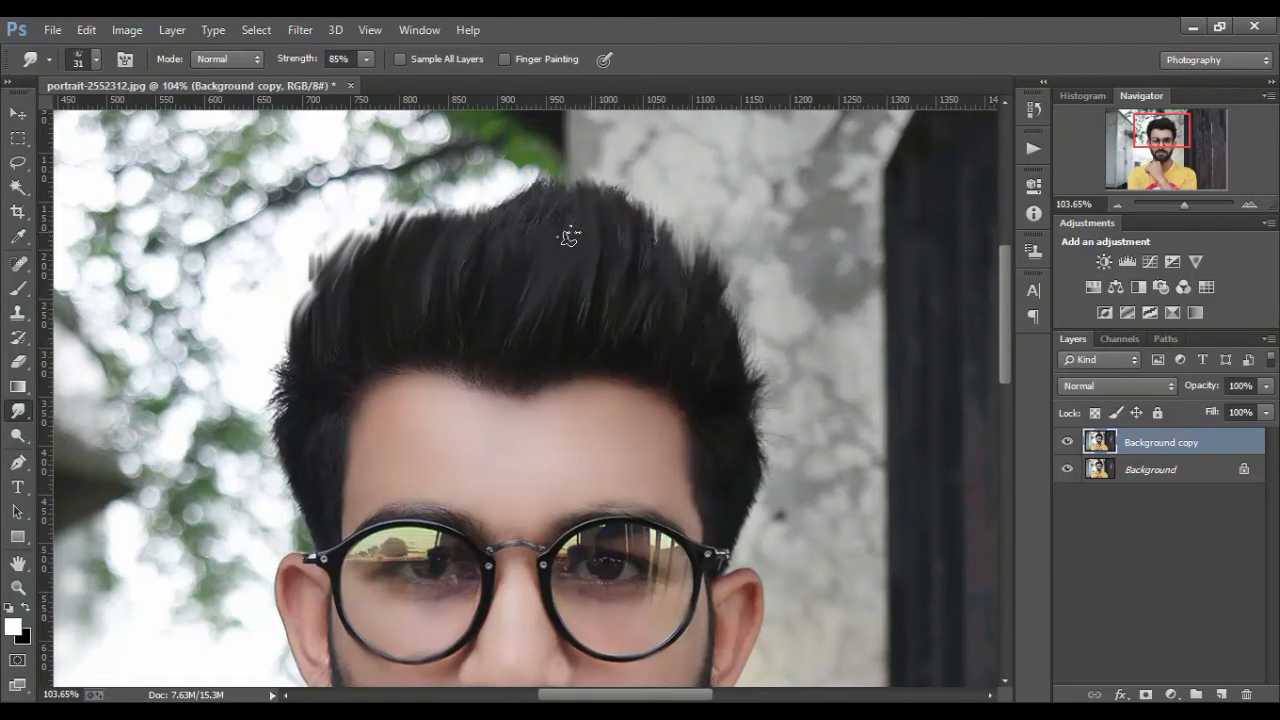
{"action": "left_click_drag", "start_coordinate": [569, 237], "coordinate": [579, 190]}
{"action": "scroll", "coordinate": [568, 222], "scroll_direction": "down", "scroll_amount": 5}
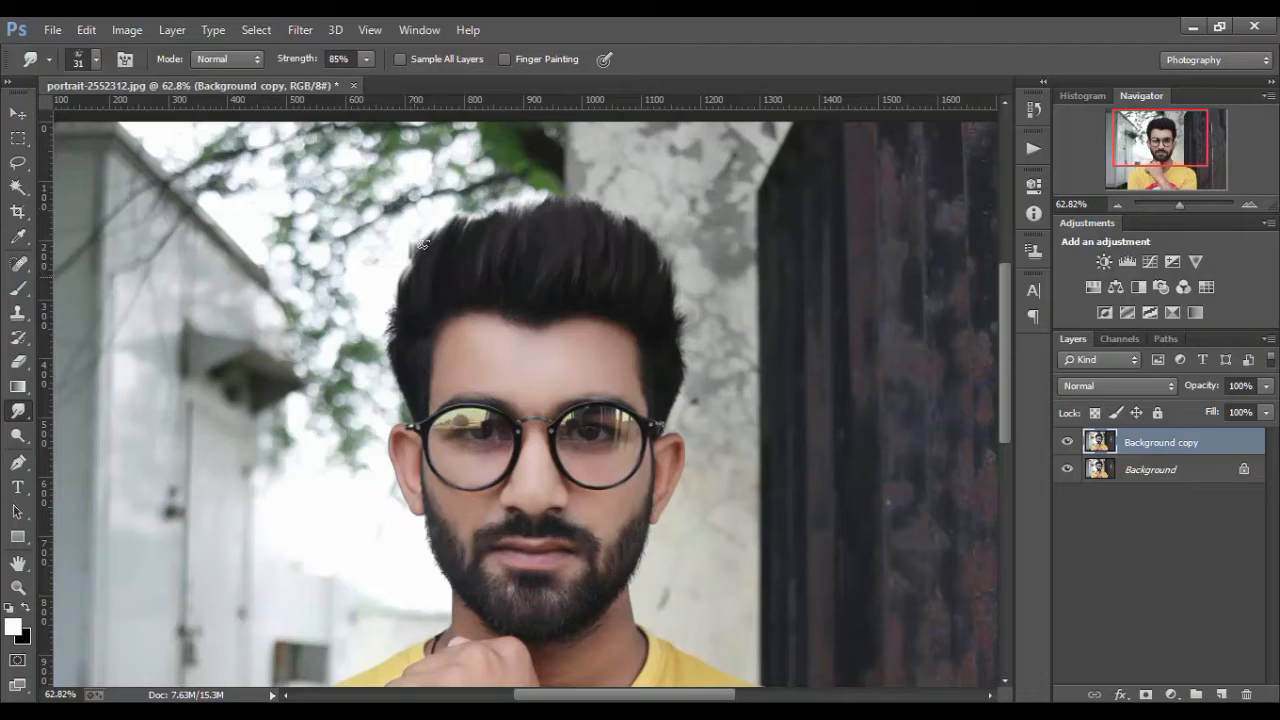
{"action": "scroll", "coordinate": [548, 192], "scroll_direction": "down", "scroll_amount": 3}
{"action": "left_click", "coordinate": [1067, 442]}
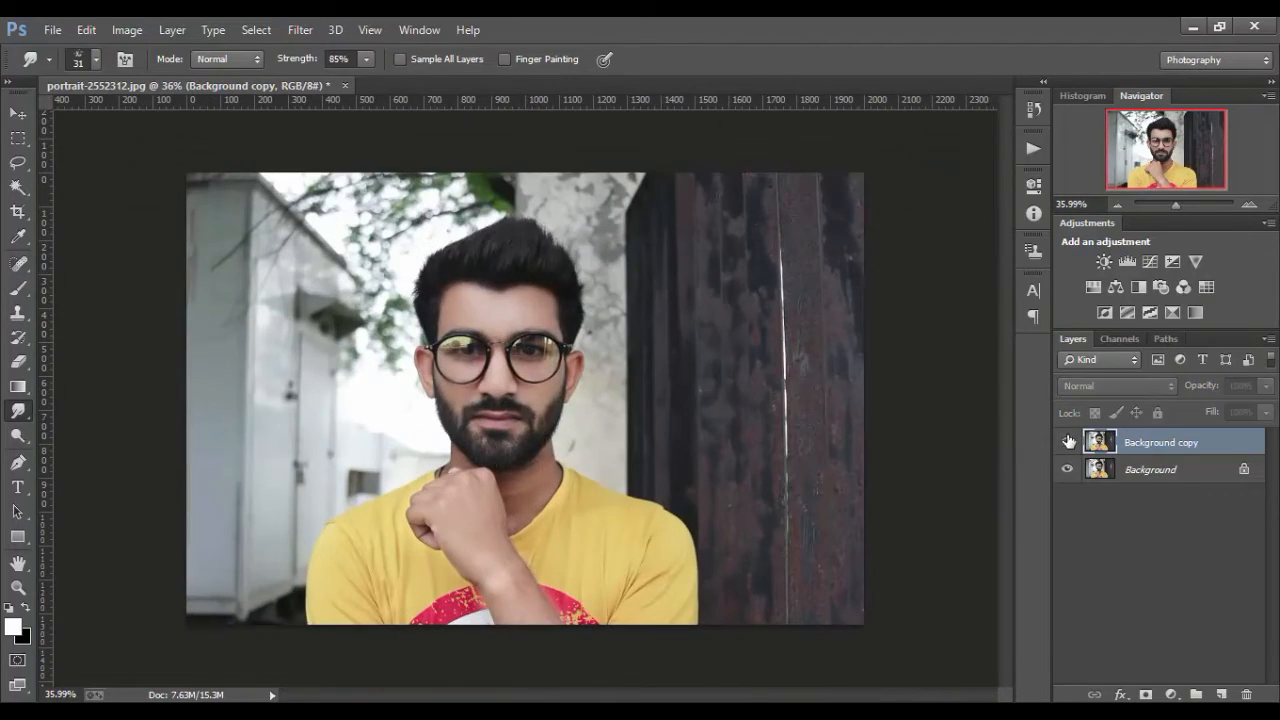
{"action": "left_click", "coordinate": [1067, 442]}
- Refine the hair edges and strands at the sides with the Smudge tool, reducing the brush to 14 px
{"action": "scroll", "coordinate": [330, 440], "scroll_direction": "up", "scroll_amount": 6}
{"action": "mouse_move", "coordinate": [332, 441]}
{"action": "left_mouse_down"}
{"action": "mouse_move", "coordinate": [320, 457]}
{"action": "mouse_move", "coordinate": [343, 457]}
{"action": "mouse_move", "coordinate": [343, 444]}
{"action": "left_mouse_up"}
{"action": "scroll", "coordinate": [343, 444], "scroll_direction": "down", "scroll_amount": 5}
{"action": "scroll", "coordinate": [408, 214], "scroll_direction": "up", "scroll_amount": 6}
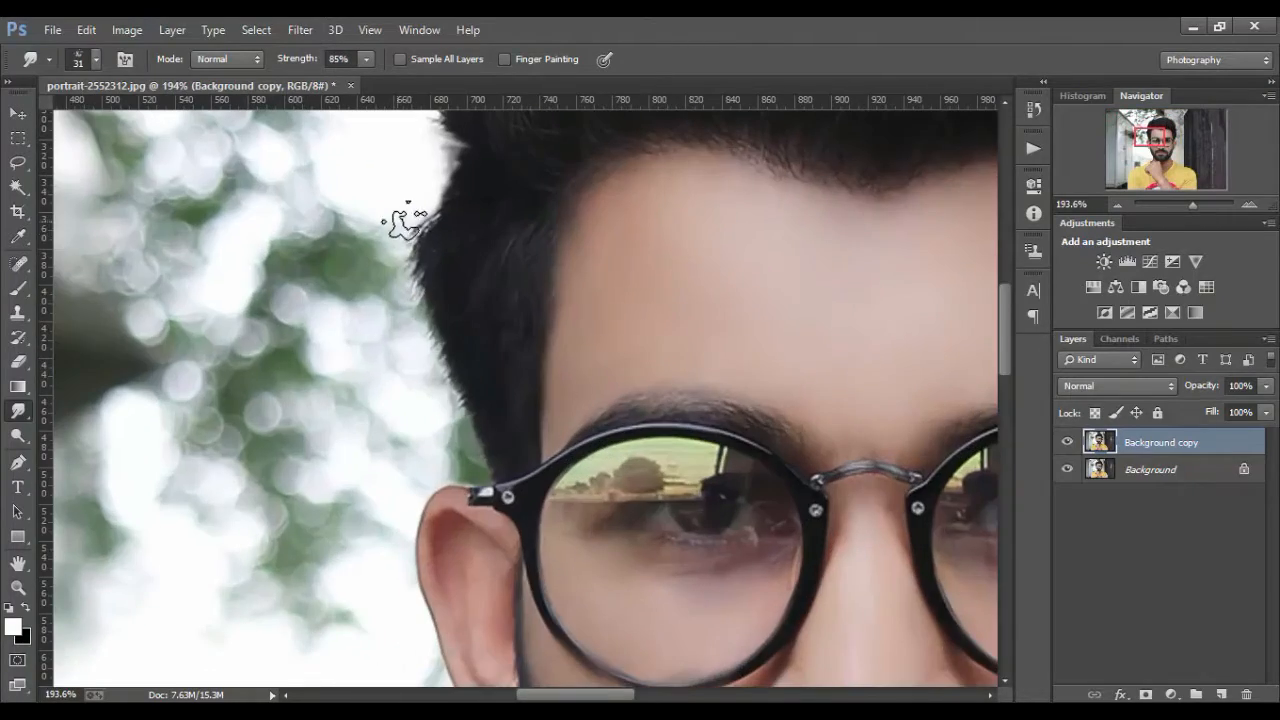
{"action": "scroll", "coordinate": [405, 245], "scroll_direction": "down", "scroll_amount": 5}
{"action": "scroll", "coordinate": [423, 222], "scroll_direction": "up", "scroll_amount": 6}
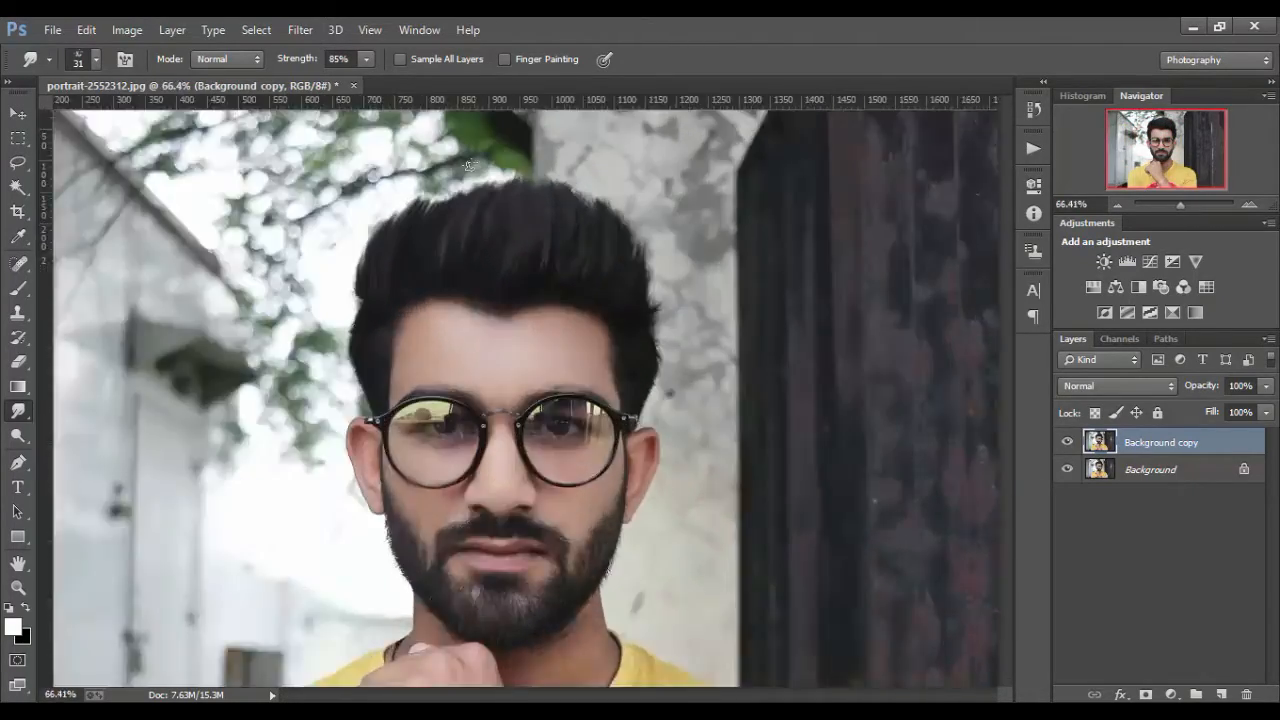
{"action": "key", "text": "bracketleft"}
{"action": "key", "text": "bracketleft"}
{"action": "mouse_move", "coordinate": [438, 261]}
{"action": "left_mouse_down"}
{"action": "mouse_move", "coordinate": [400, 240]}
{"action": "mouse_move", "coordinate": [309, 323]}
{"action": "mouse_move", "coordinate": [457, 259]}
{"action": "mouse_move", "coordinate": [397, 244]}
{"action": "mouse_move", "coordinate": [297, 312]}
{"action": "mouse_move", "coordinate": [525, 254]}
{"action": "mouse_move", "coordinate": [685, 184]}
{"action": "mouse_move", "coordinate": [809, 263]}
{"action": "mouse_move", "coordinate": [803, 232]}
{"action": "left_mouse_up"}
{"action": "left_click_drag", "start_coordinate": [743, 354], "coordinate": [640, 335]}
{"action": "mouse_move", "coordinate": [855, 480]}
{"action": "left_mouse_down"}
{"action": "mouse_move", "coordinate": [880, 435]}
{"action": "mouse_move", "coordinate": [852, 340]}
{"action": "left_mouse_up"}
{"action": "key", "text": "ctrl+0"}
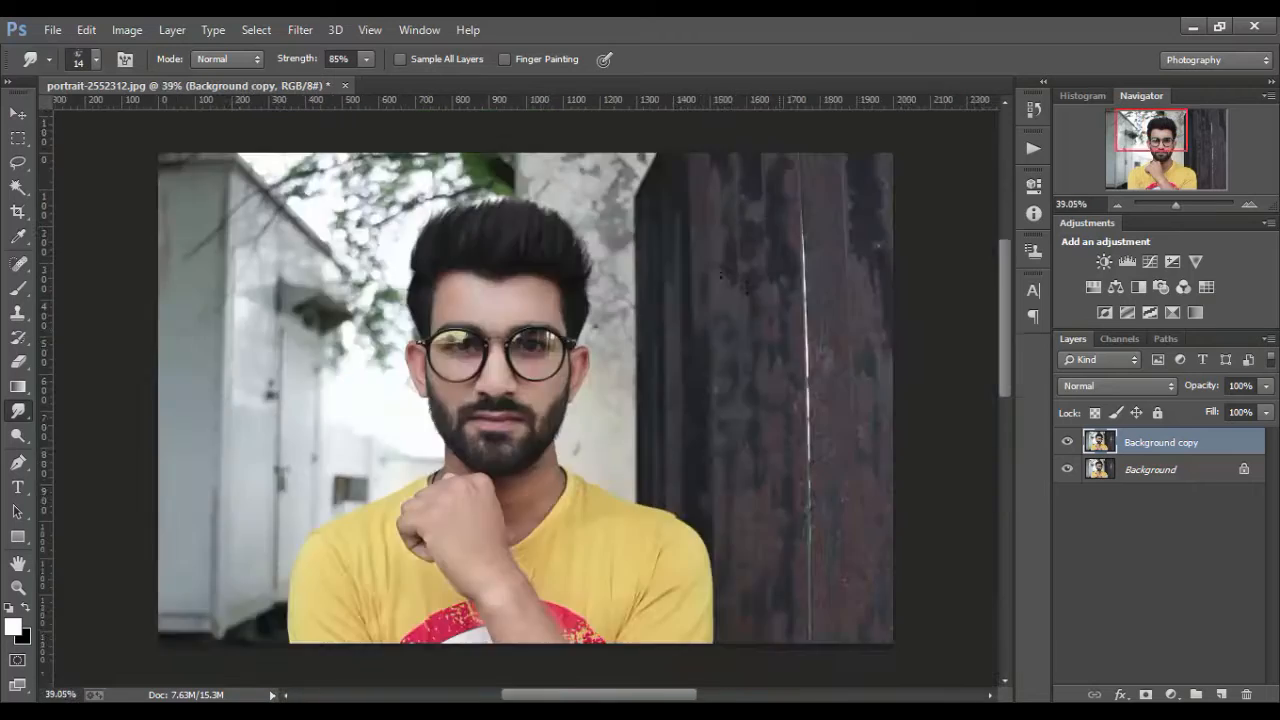
- Open Imagenomic Portraiture on the Background copy, sample the cheek's skin tone for the mask, and apply the smoothing
{"action": "left_click", "coordinate": [300, 29]}
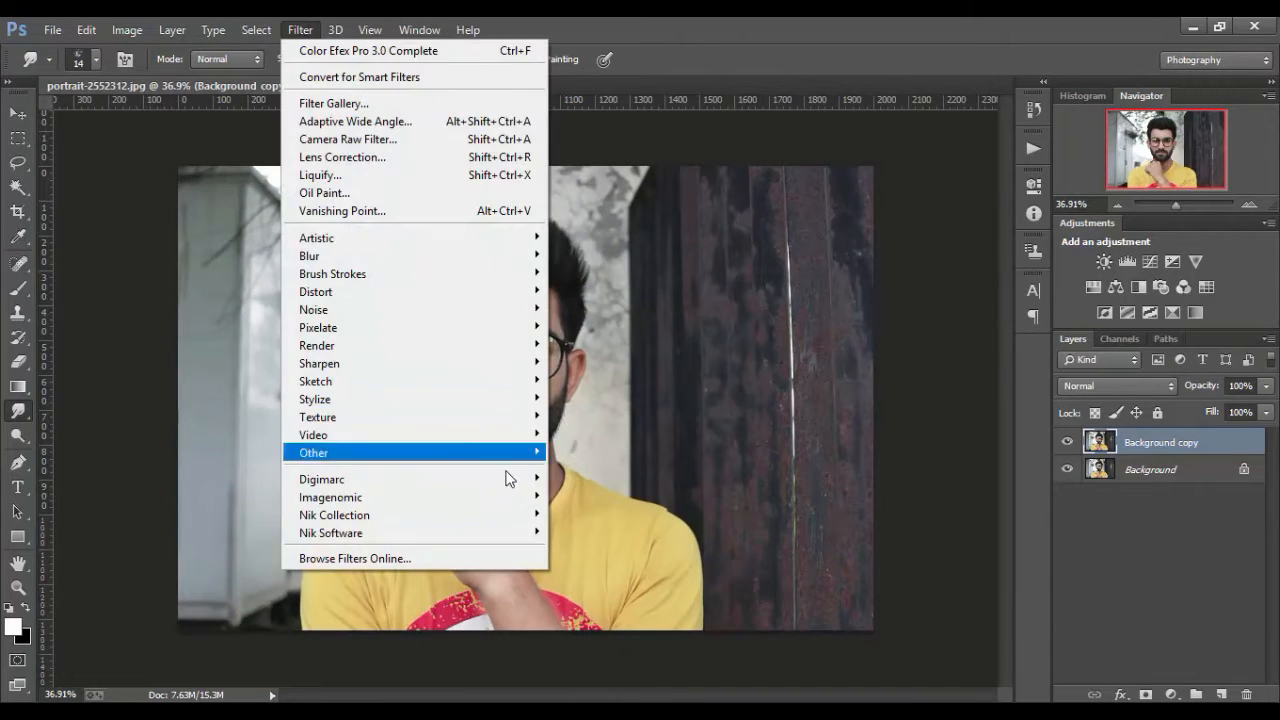
{"action": "mouse_move", "coordinate": [510, 500]}
{"action": "left_click", "coordinate": [640, 514]}
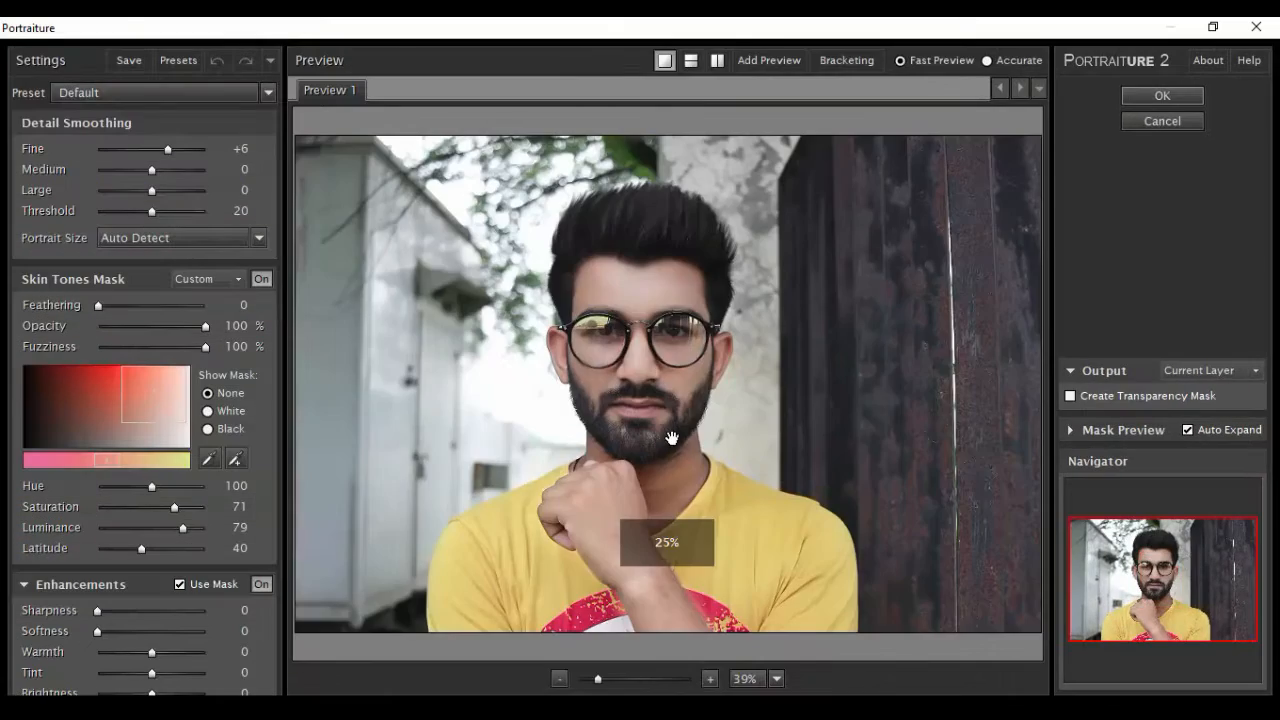
{"action": "left_click", "coordinate": [710, 678]}
{"action": "left_click_drag", "start_coordinate": [639, 357], "coordinate": [642, 446]}
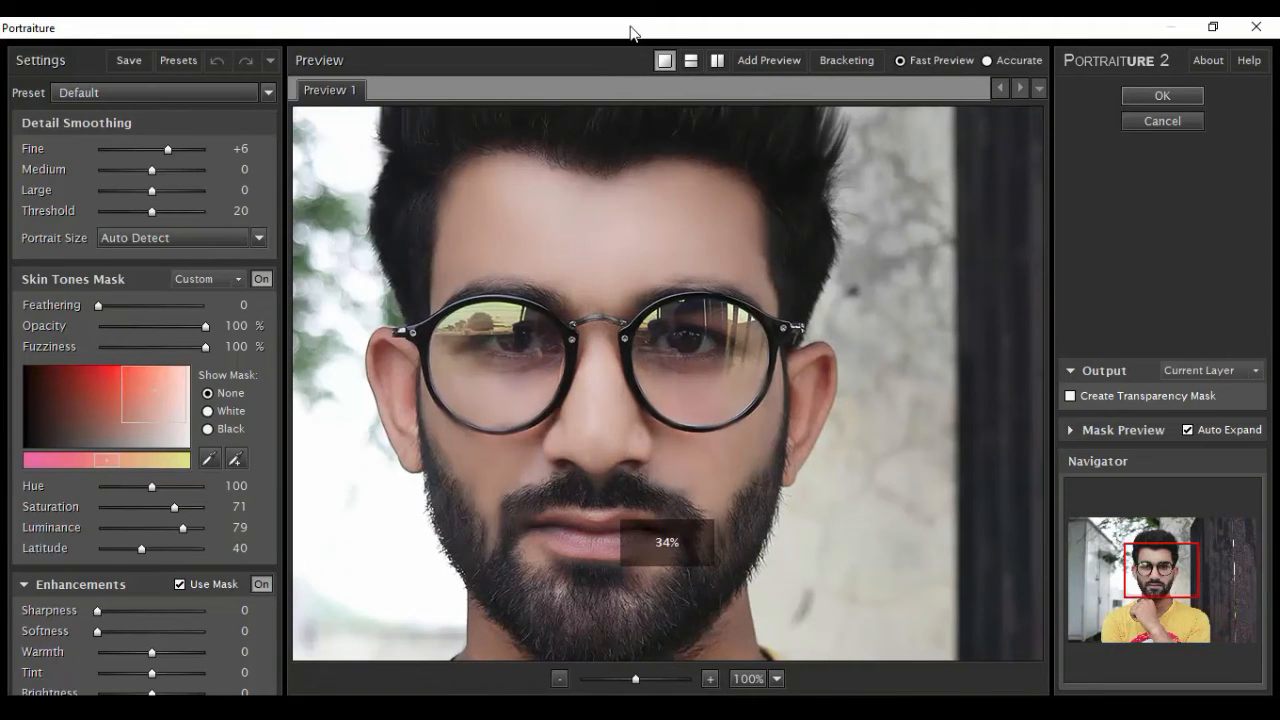
{"action": "left_click", "coordinate": [223, 457]}
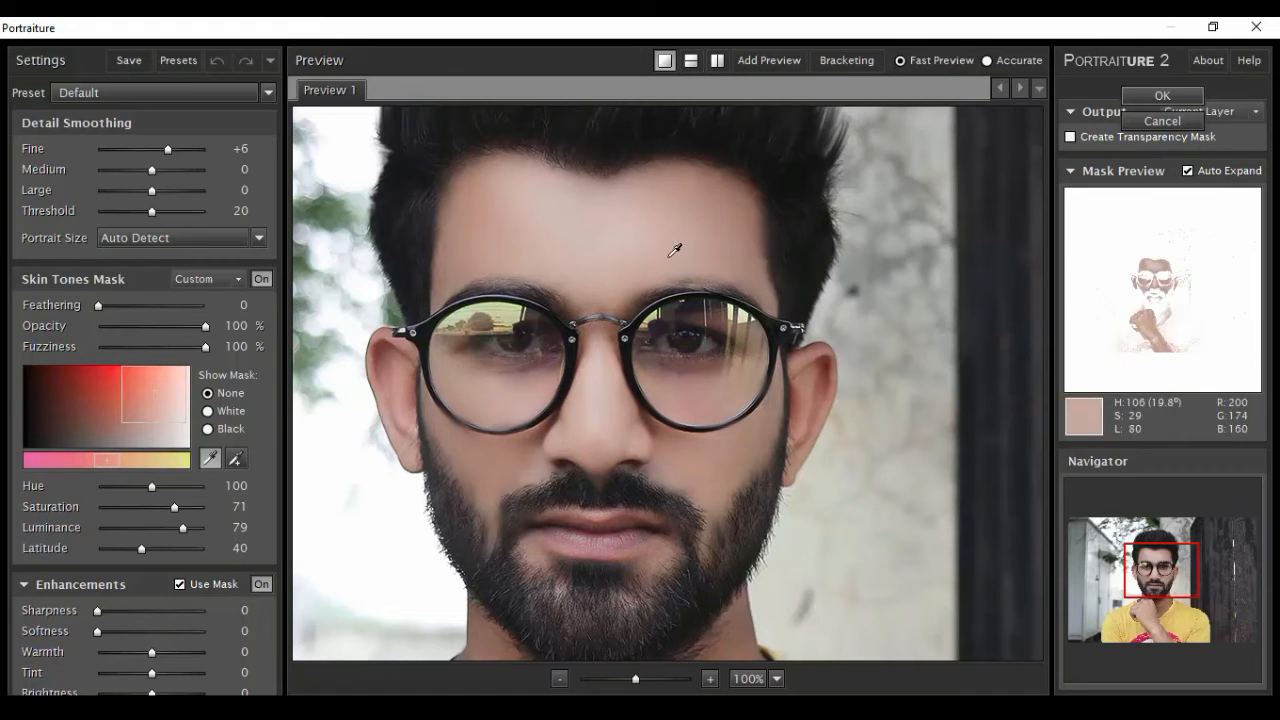
{"action": "left_click", "coordinate": [695, 472]}
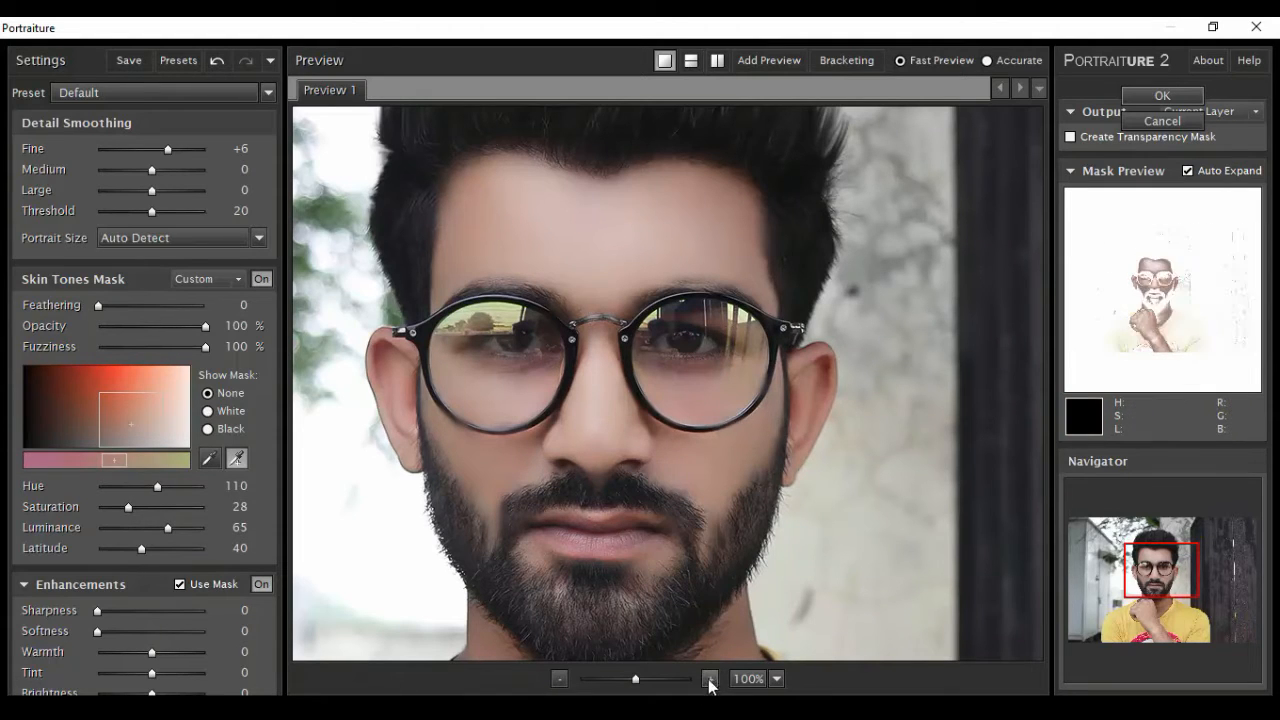
{"action": "left_click", "coordinate": [1192, 100]}
- Merge the smoothed copy down and duplicate the Background layer again
{"action": "scroll", "coordinate": [440, 362], "scroll_direction": "up", "scroll_amount": 5}
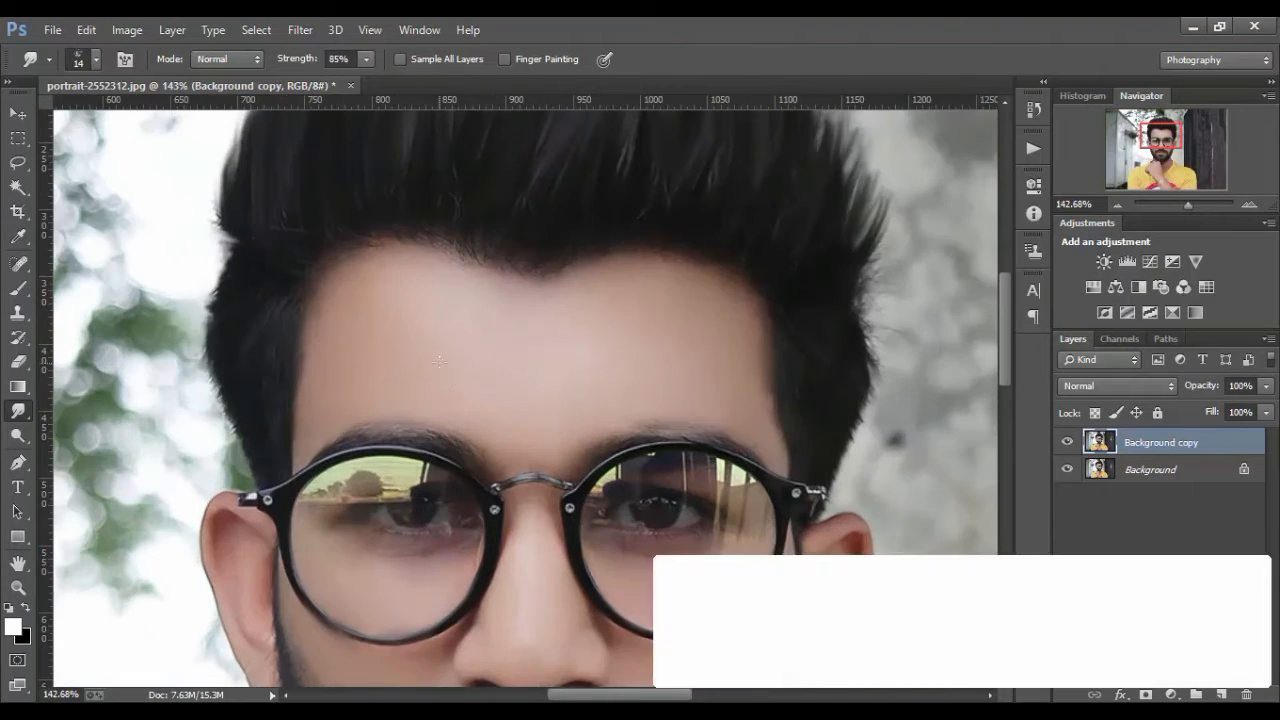
{"action": "key", "text": "ctrl+0"}
{"action": "right_click", "coordinate": [1176, 446]}
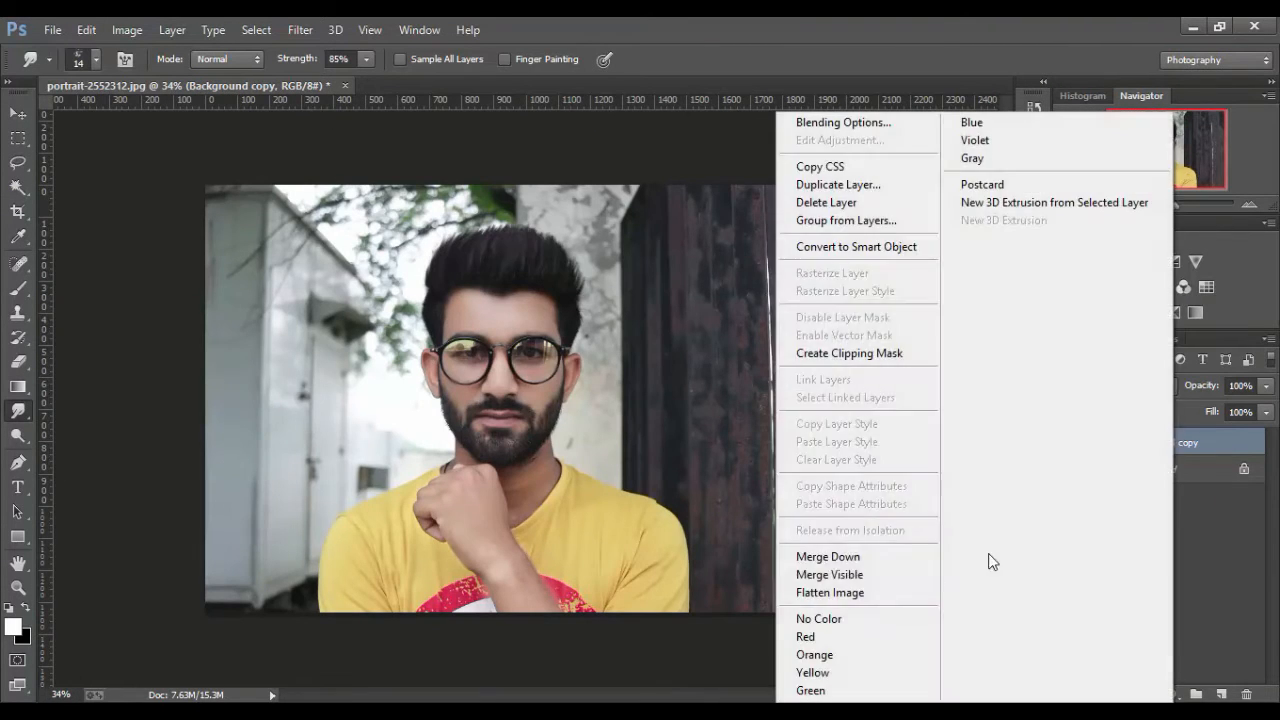
{"action": "left_click", "coordinate": [828, 556]}
{"action": "left_click_drag", "start_coordinate": [1245, 627], "coordinate": [1221, 693]}
- Open the Camera Raw filter, raise the HSL luminance of Yellows, set their hue to +8, and apply the filter
{"action": "left_click", "coordinate": [305, 29]}
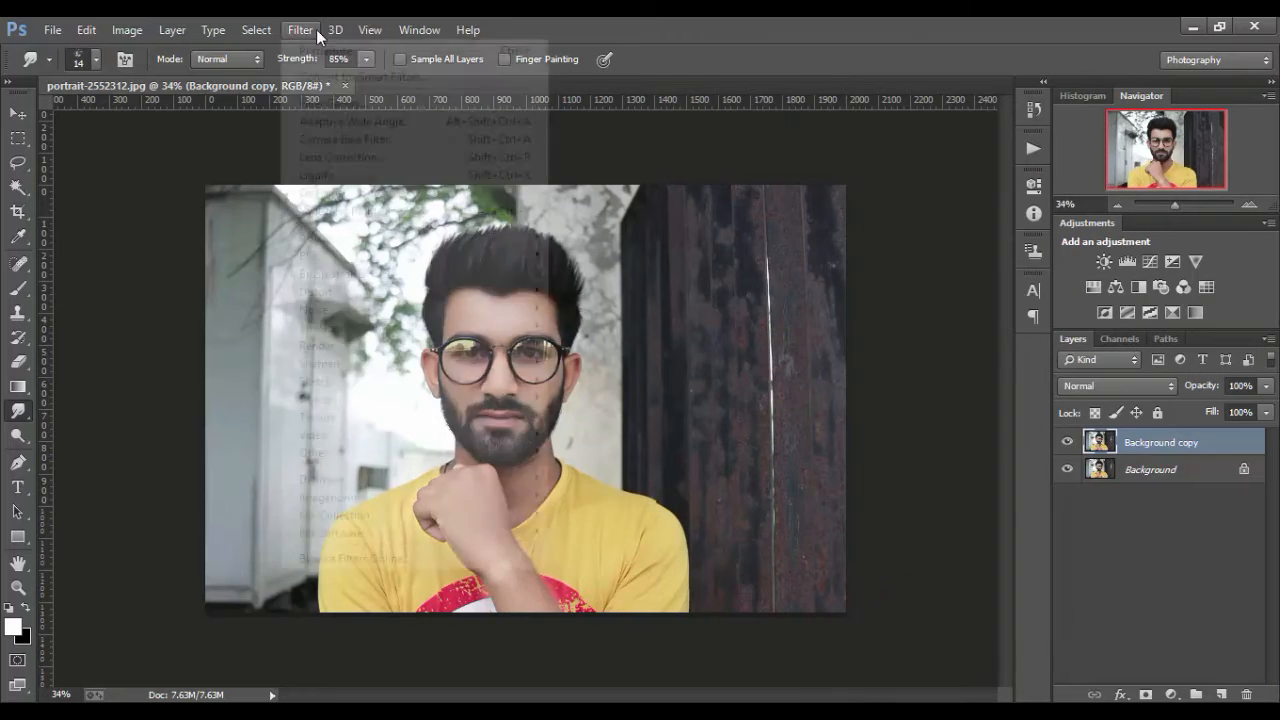
{"action": "left_click", "coordinate": [474, 141]}
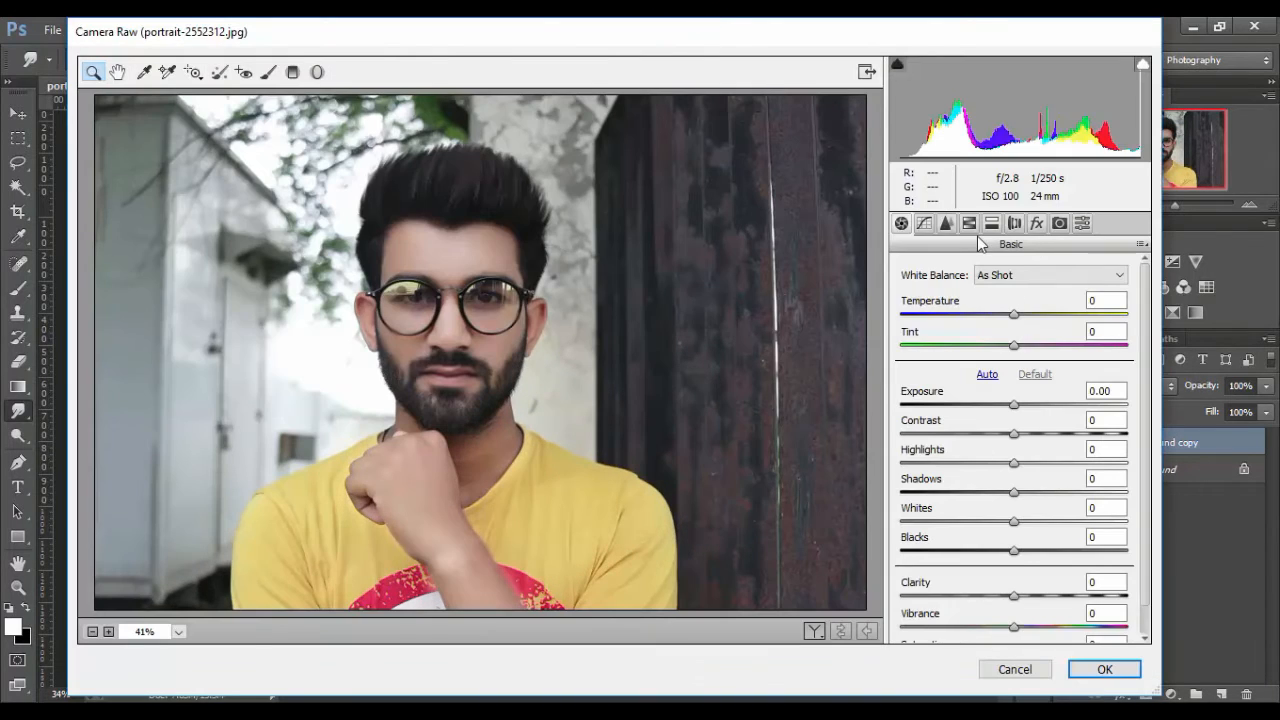
{"action": "left_click", "coordinate": [969, 223]}
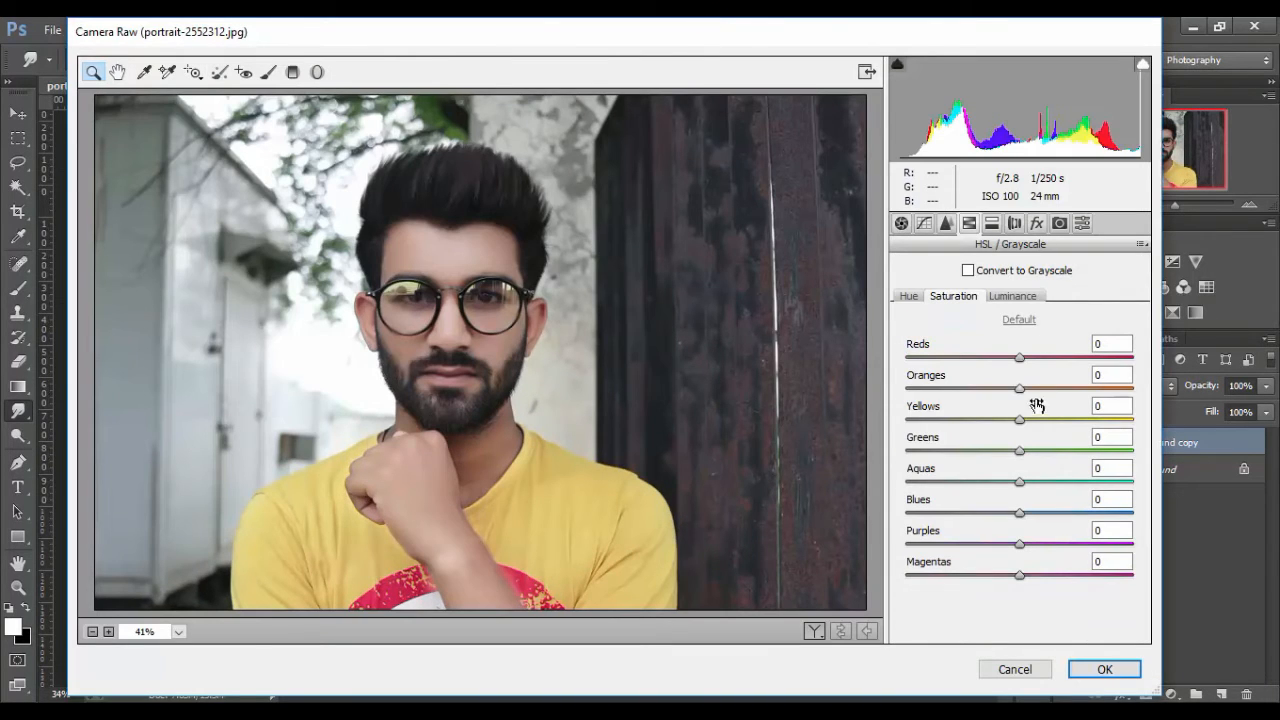
{"action": "left_click", "coordinate": [1012, 296]}
{"action": "left_click_drag", "start_coordinate": [1019, 419], "coordinate": [1066, 445]}
{"action": "left_click", "coordinate": [955, 298]}
{"action": "left_click", "coordinate": [908, 296]}
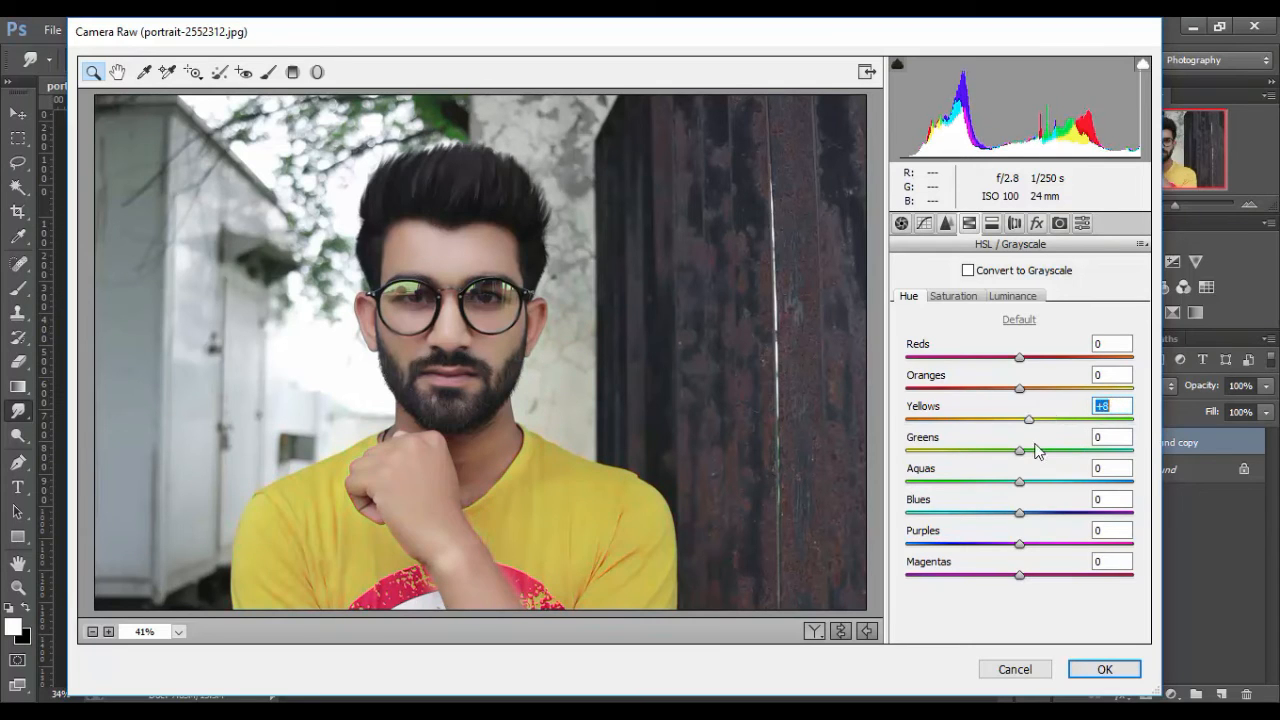
{"action": "left_click", "coordinate": [1104, 669]}
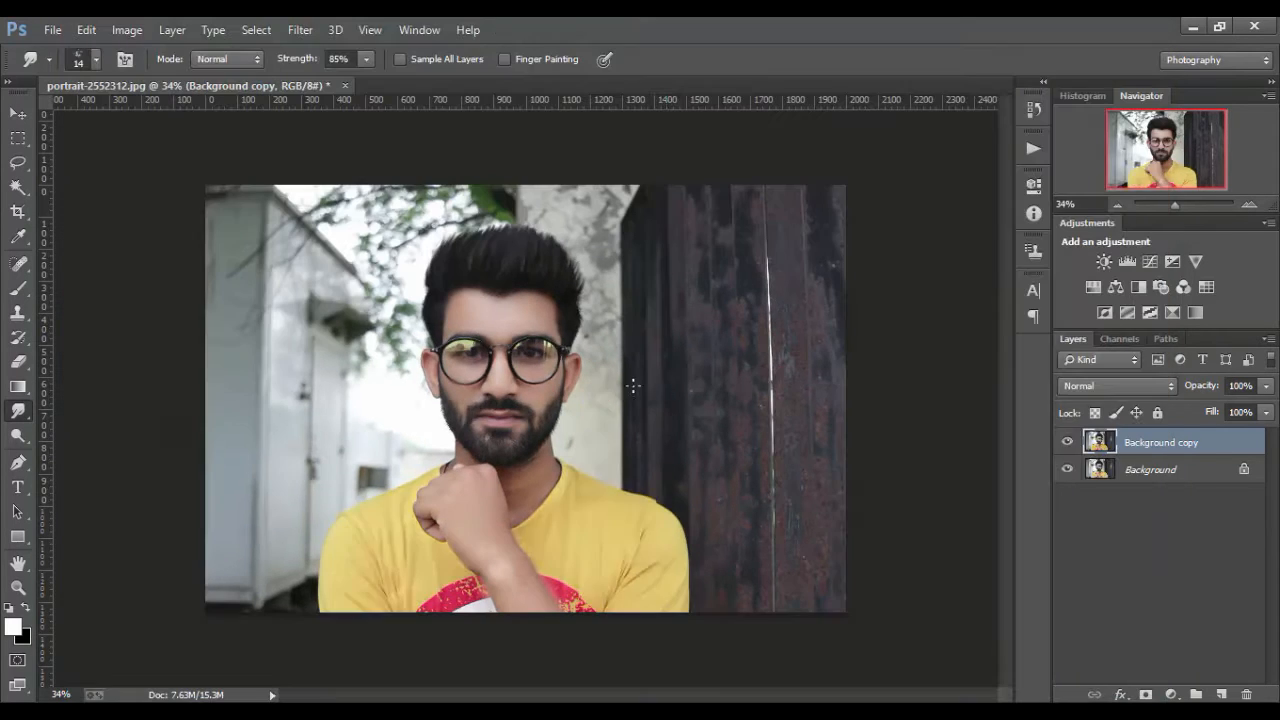
- Compare the portrait with and without the color-adjusted copy, and merge the copy down into the Background
{"action": "left_click", "coordinate": [1067, 441]}
{"action": "left_click", "coordinate": [1067, 441]}
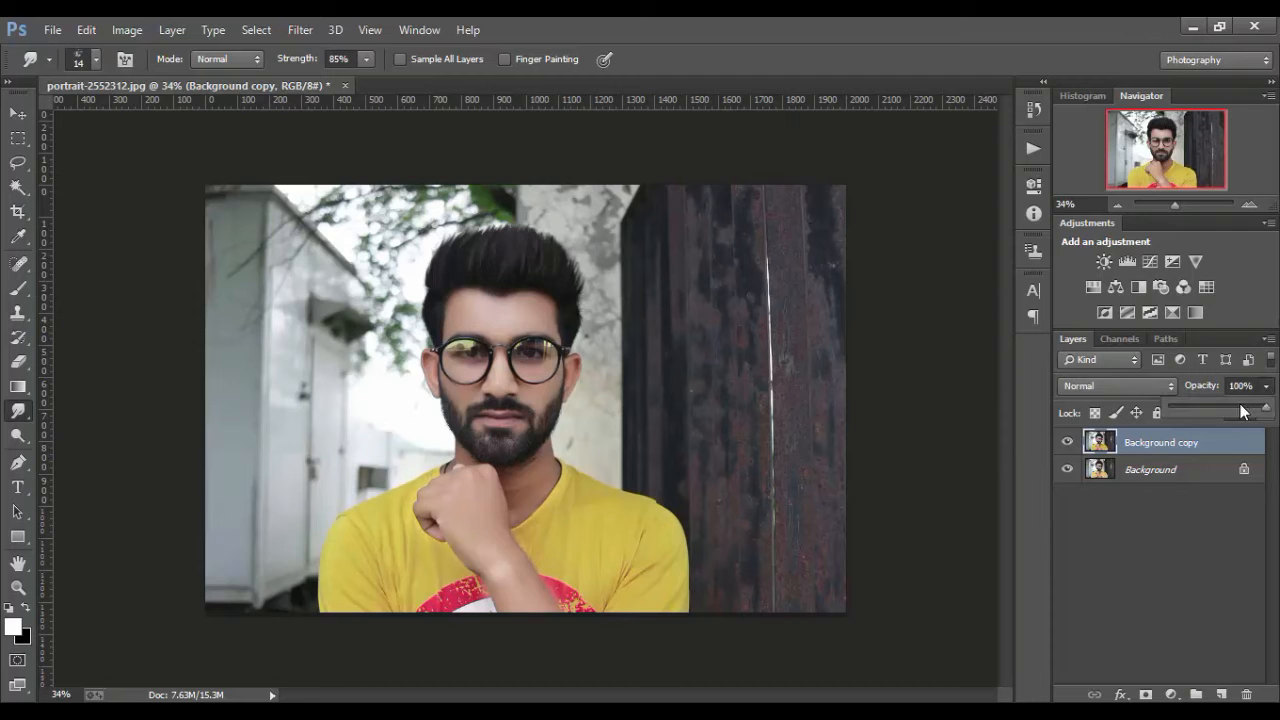
{"action": "right_click", "coordinate": [1188, 448]}
{"action": "left_click", "coordinate": [858, 558]}
{"action": "scroll", "coordinate": [380, 214], "scroll_direction": "down", "scroll_amount": 5}
{"action": "scroll", "coordinate": [375, 214], "scroll_direction": "up", "scroll_amount": 5}
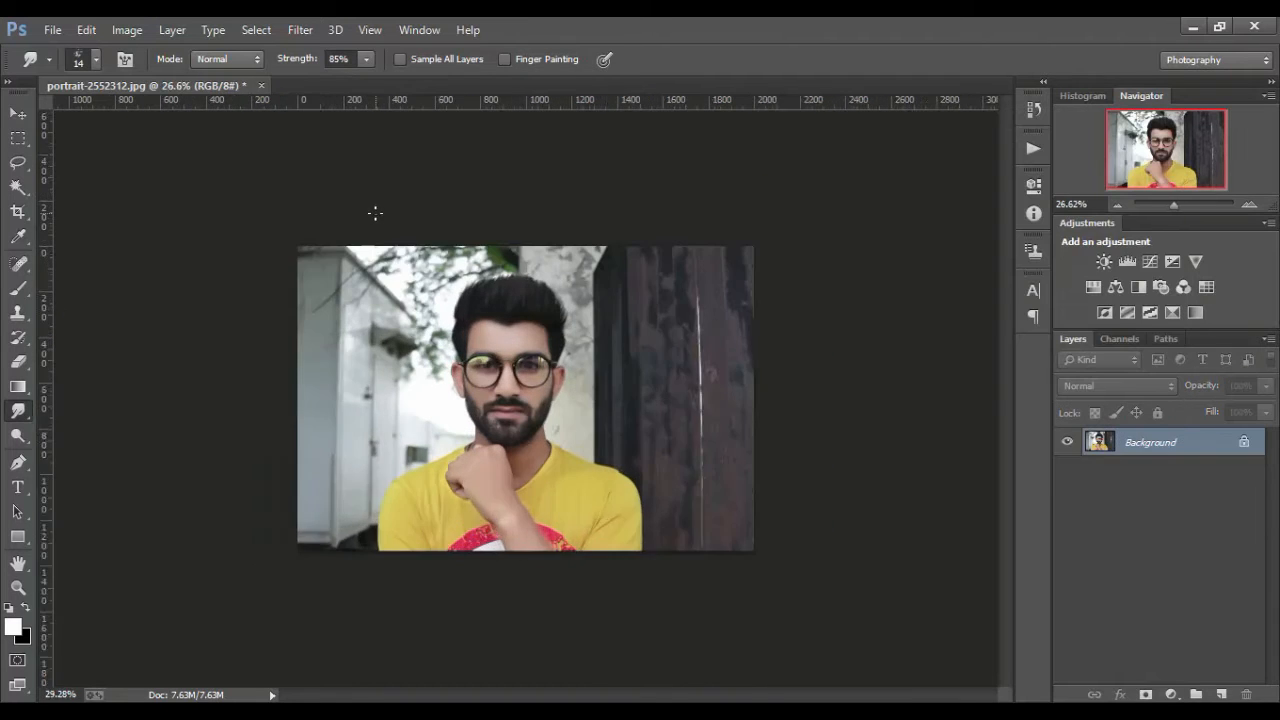
{"action": "scroll", "coordinate": [375, 216], "scroll_direction": "up", "scroll_amount": 1}
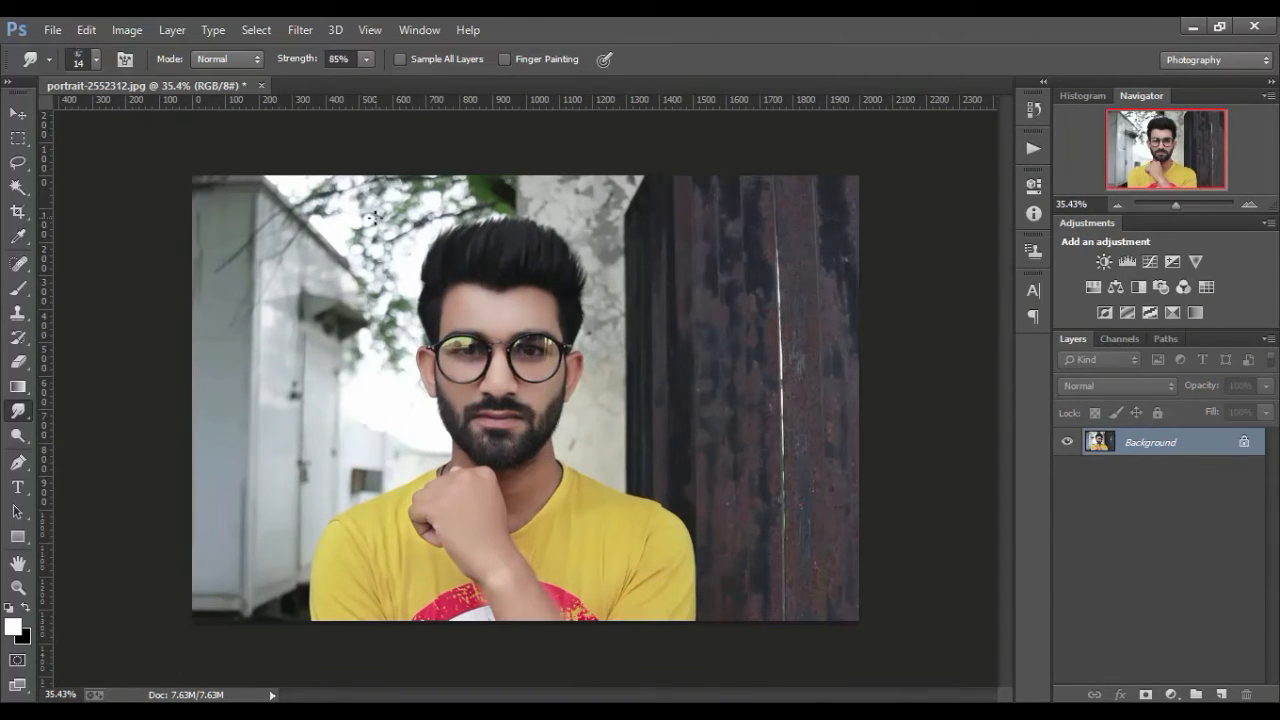
- Select the man, including his hair, face, ears, hand and yellow shirt, with the Quick Selection tool
{"action": "scroll", "coordinate": [357, 189], "scroll_direction": "down", "scroll_amount": 5}
{"action": "scroll", "coordinate": [360, 222], "scroll_direction": "up", "scroll_amount": 5}
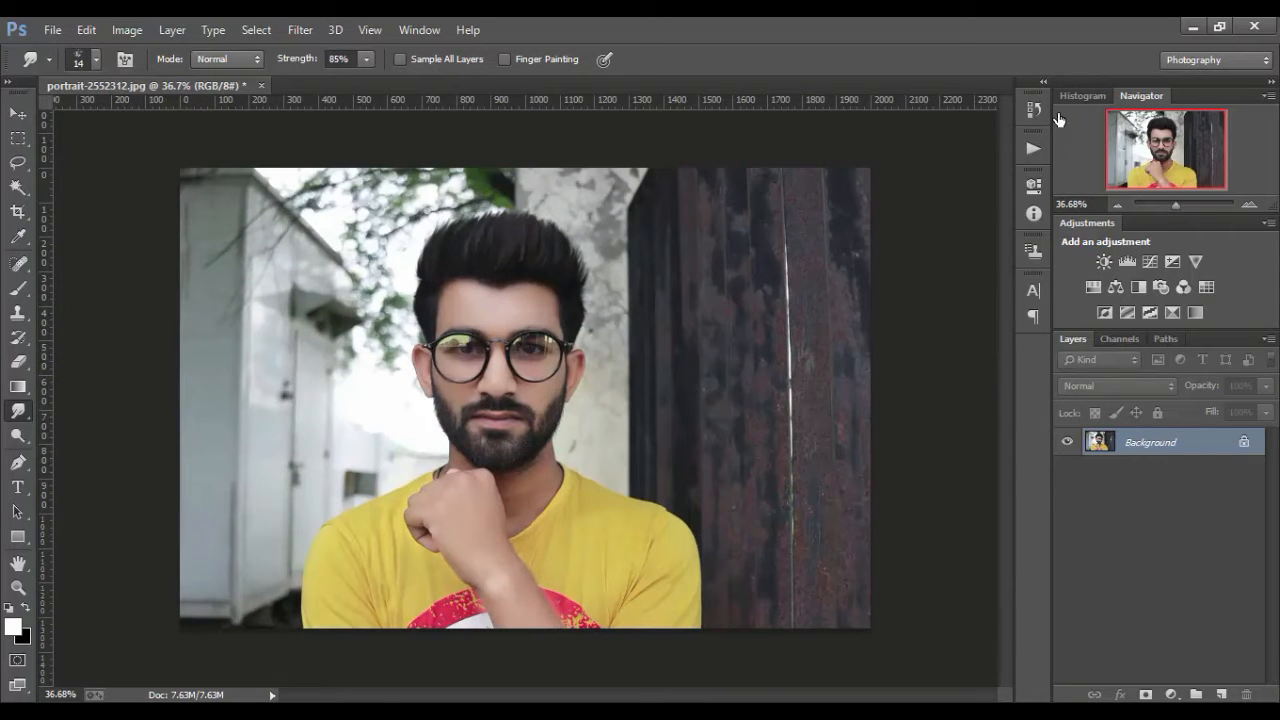
{"action": "scroll", "coordinate": [561, 124], "scroll_direction": "up", "scroll_amount": 1}
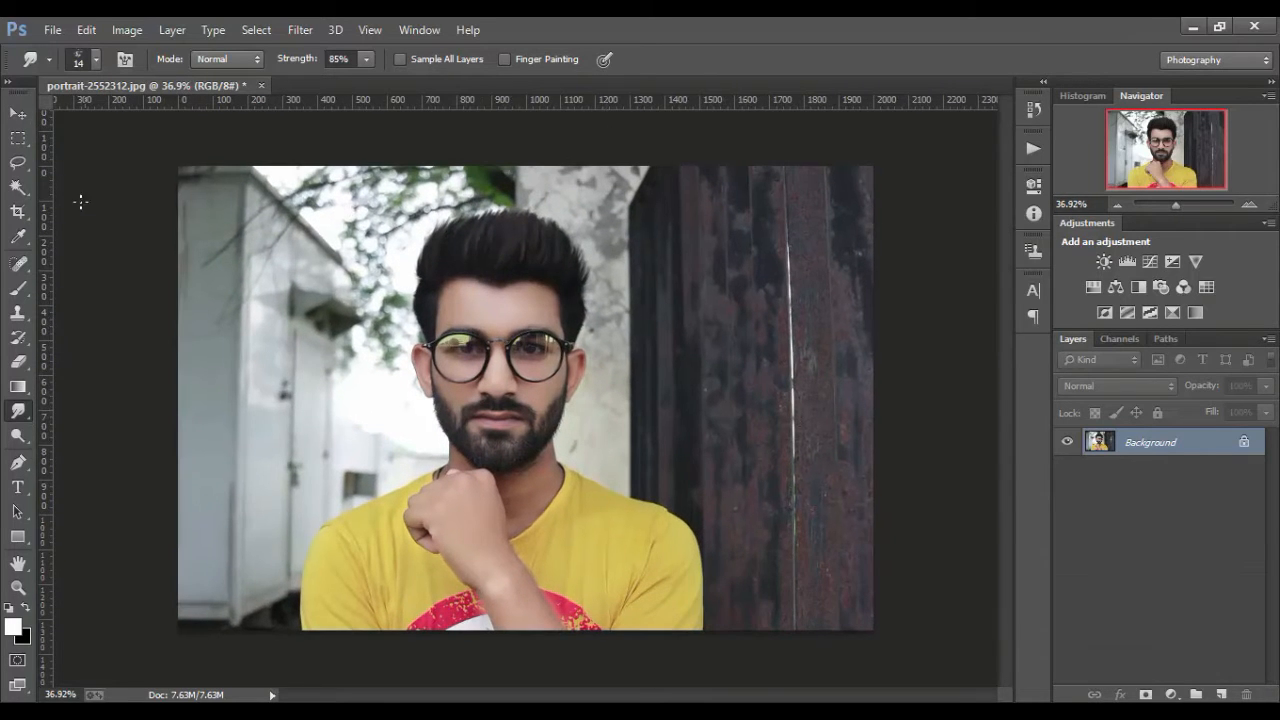
{"action": "left_click", "coordinate": [16, 190]}
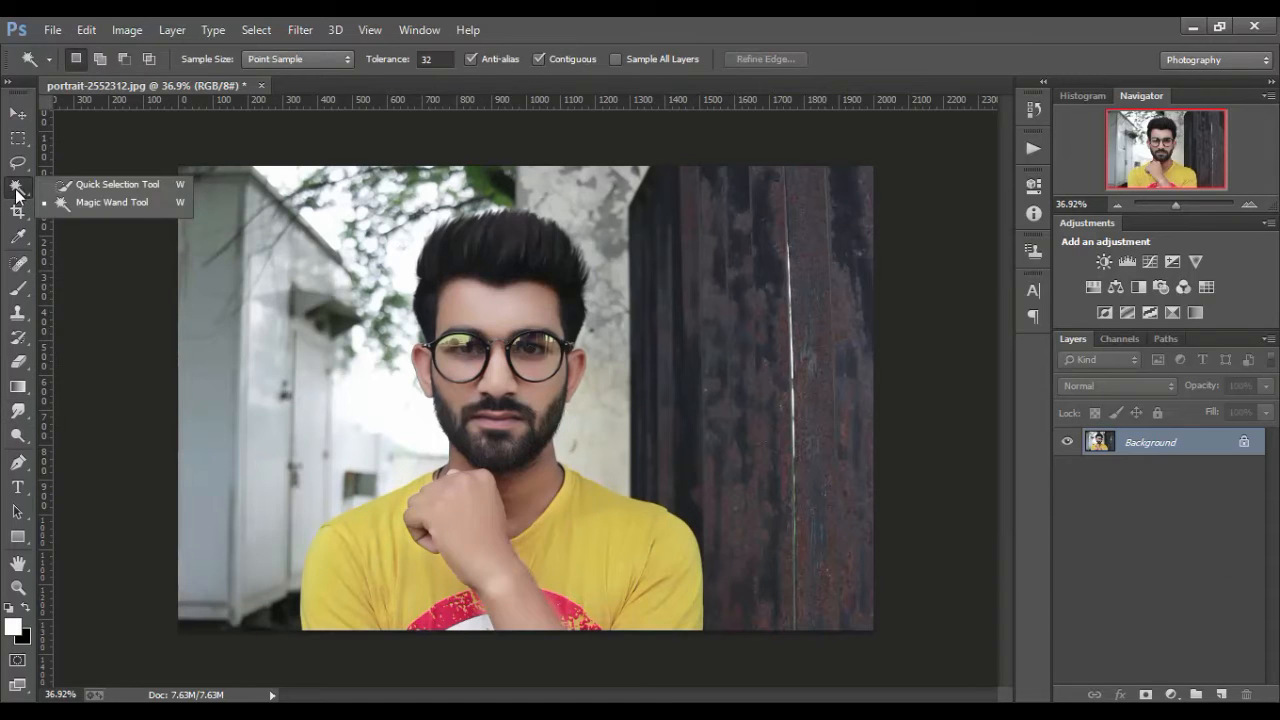
{"action": "left_click", "coordinate": [70, 185]}
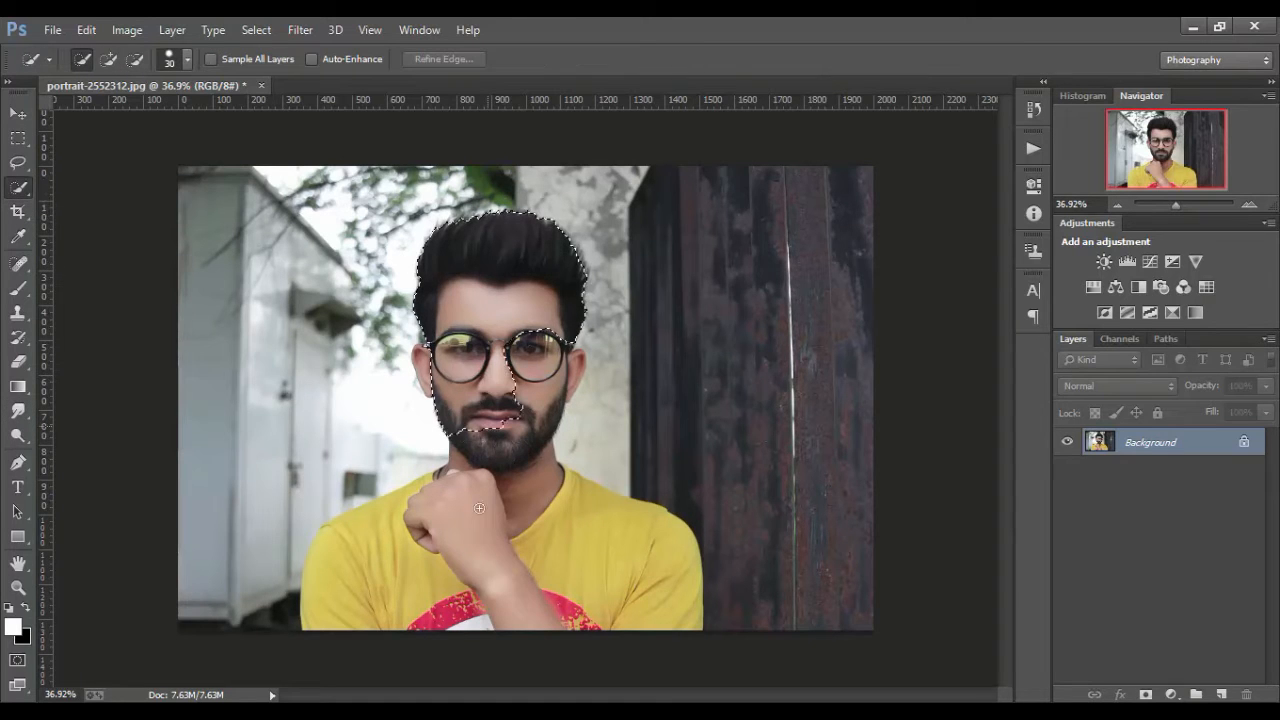
{"action": "mouse_move", "coordinate": [479, 508]}
{"action": "left_mouse_down"}
{"action": "mouse_move", "coordinate": [459, 550]}
{"action": "mouse_move", "coordinate": [376, 584]}
{"action": "left_mouse_up"}
{"action": "mouse_move", "coordinate": [624, 596]}
{"action": "left_mouse_down"}
{"action": "mouse_move", "coordinate": [637, 637]}
{"action": "mouse_move", "coordinate": [643, 598]}
{"action": "left_mouse_up"}
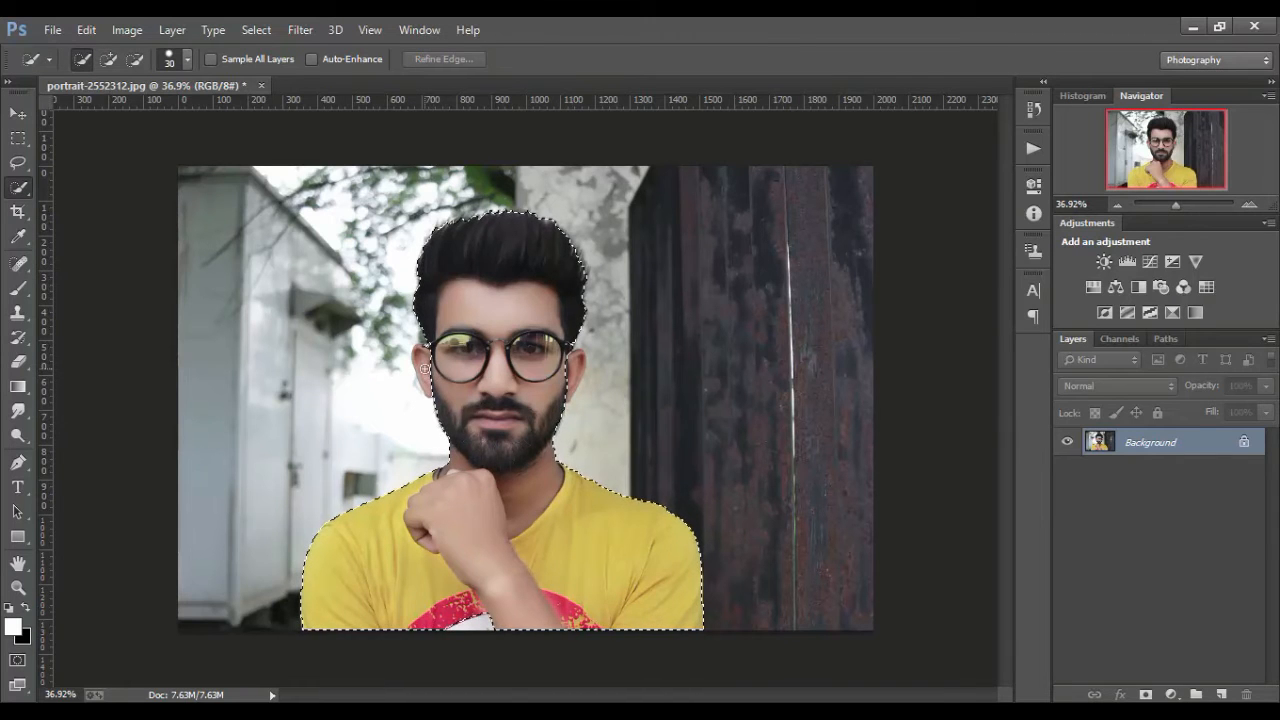
{"action": "left_click_drag", "start_coordinate": [557, 385], "coordinate": [570, 380]}
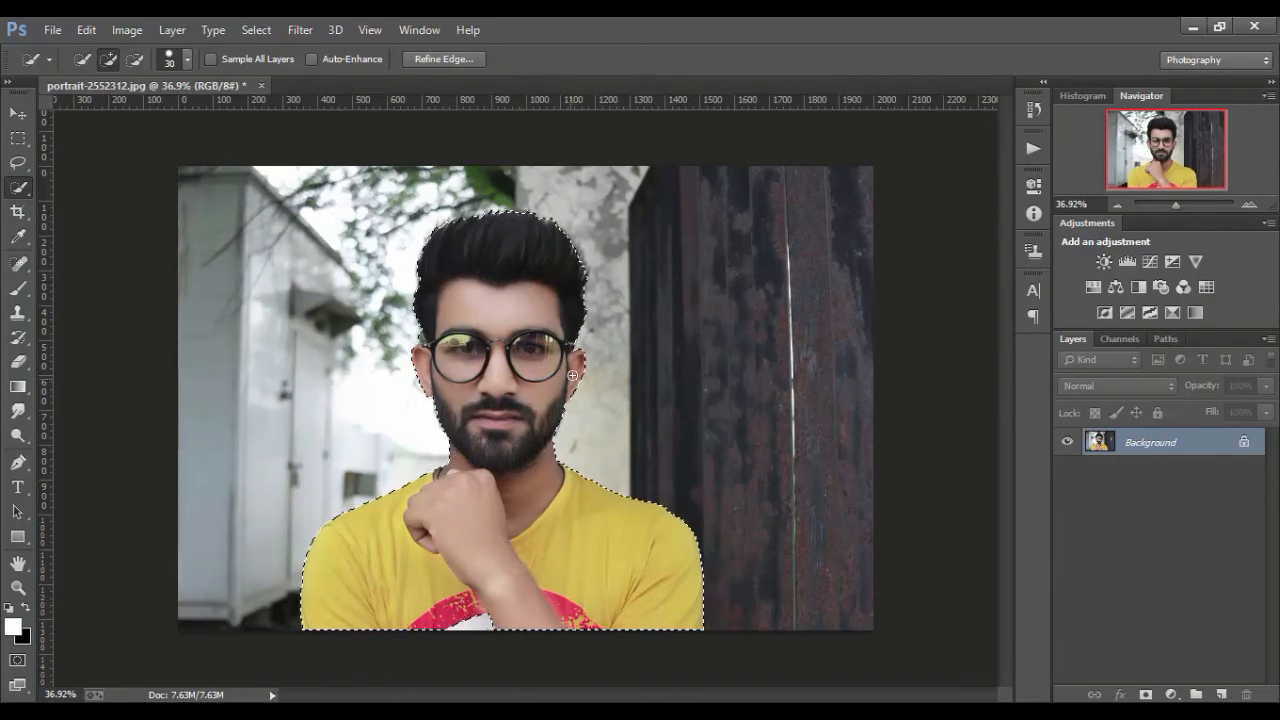
- Reduce the selection brush to size 10 and clean up the selection around the ears, hair and shirt, including the shirt's white print
{"action": "scroll", "coordinate": [400, 362], "scroll_direction": "up", "scroll_amount": 5}
{"action": "key", "text": "bracketleft"}
{"action": "key", "text": "bracketleft"}
{"action": "scroll", "coordinate": [435, 275], "scroll_direction": "up", "scroll_amount": 2}
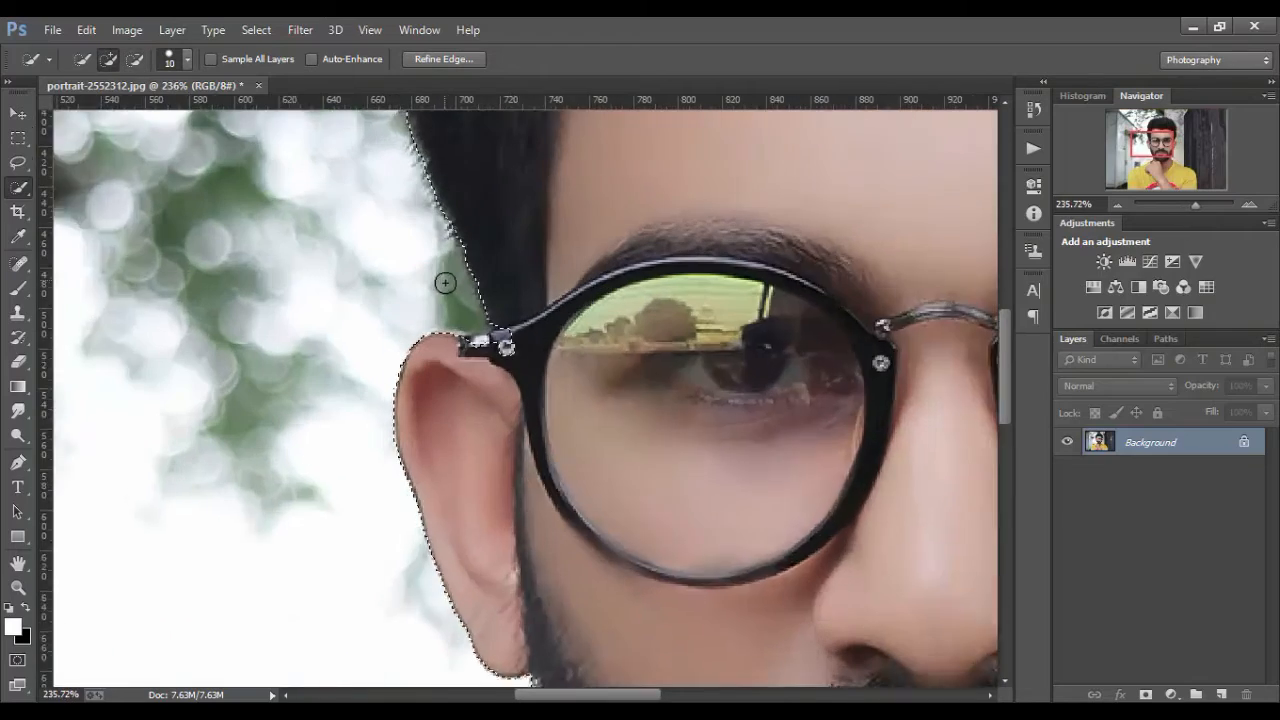
{"action": "scroll", "coordinate": [445, 283], "scroll_direction": "up", "scroll_amount": 1}
{"action": "scroll", "coordinate": [515, 359], "scroll_direction": "down", "scroll_amount": 3}
{"action": "left_click_drag", "start_coordinate": [543, 451], "coordinate": [535, 570]}
{"action": "left_click_drag", "start_coordinate": [593, 270], "coordinate": [403, 195]}
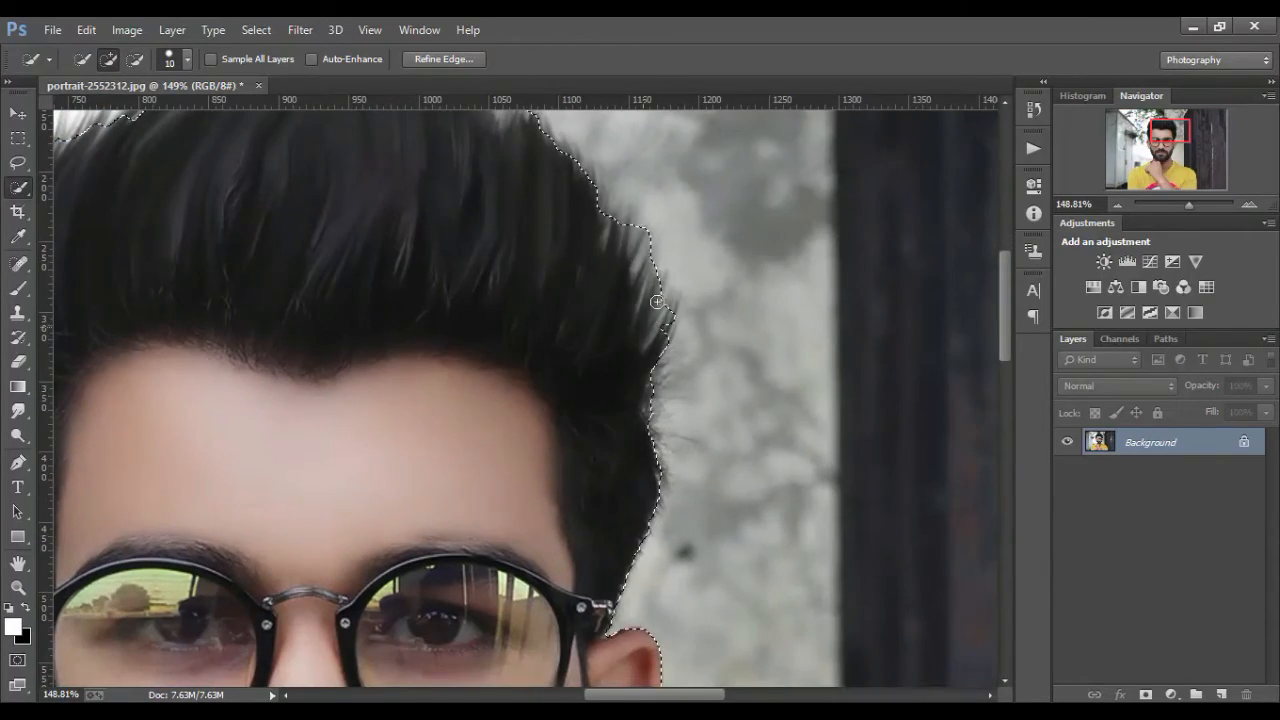
{"action": "left_click_drag", "start_coordinate": [591, 684], "coordinate": [611, 246]}
{"action": "left_click_drag", "start_coordinate": [355, 680], "coordinate": [654, 140]}
{"action": "left_click_drag", "start_coordinate": [372, 625], "coordinate": [780, 337]}
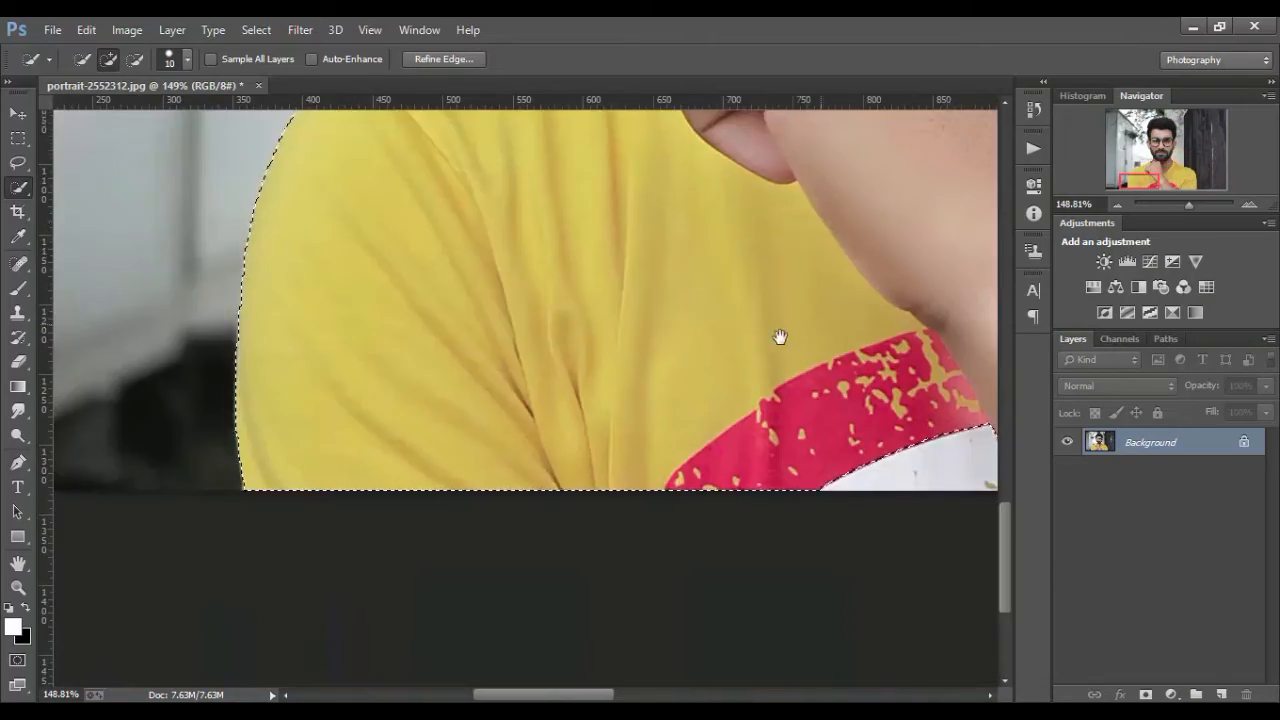
{"action": "left_click_drag", "start_coordinate": [930, 320], "coordinate": [400, 368]}
{"action": "mouse_move", "coordinate": [715, 358]}
{"action": "left_mouse_down"}
{"action": "mouse_move", "coordinate": [440, 383]}
{"action": "mouse_move", "coordinate": [737, 360]}
{"action": "left_mouse_up"}
{"action": "left_click", "coordinate": [486, 531]}
{"action": "left_click_drag", "start_coordinate": [850, 360], "coordinate": [389, 426]}
{"action": "left_click_drag", "start_coordinate": [685, 300], "coordinate": [635, 467]}
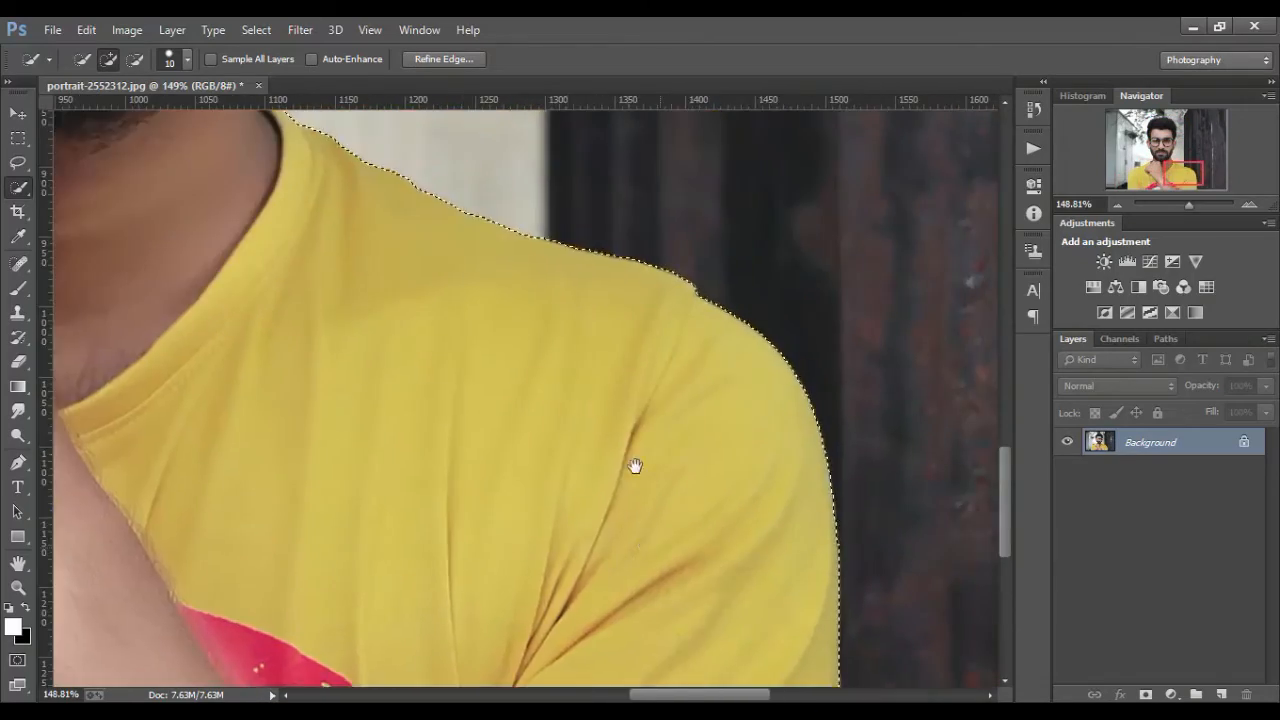
{"action": "scroll", "coordinate": [634, 466], "scroll_direction": "down", "scroll_amount": 8}
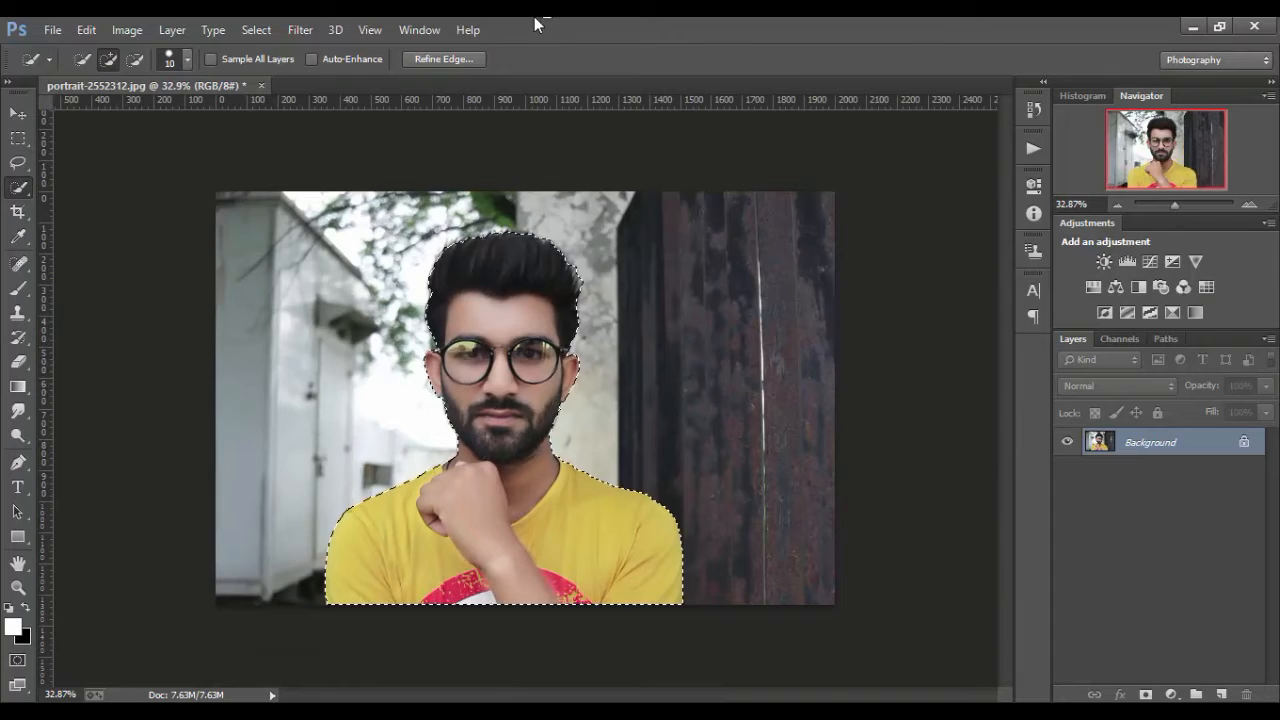
- Refine the selection edge on a black view with Smart Radius 0.9 px, Smooth 5 and Decontaminate Colors, output to a new layer with layer mask
{"action": "left_click", "coordinate": [463, 58]}
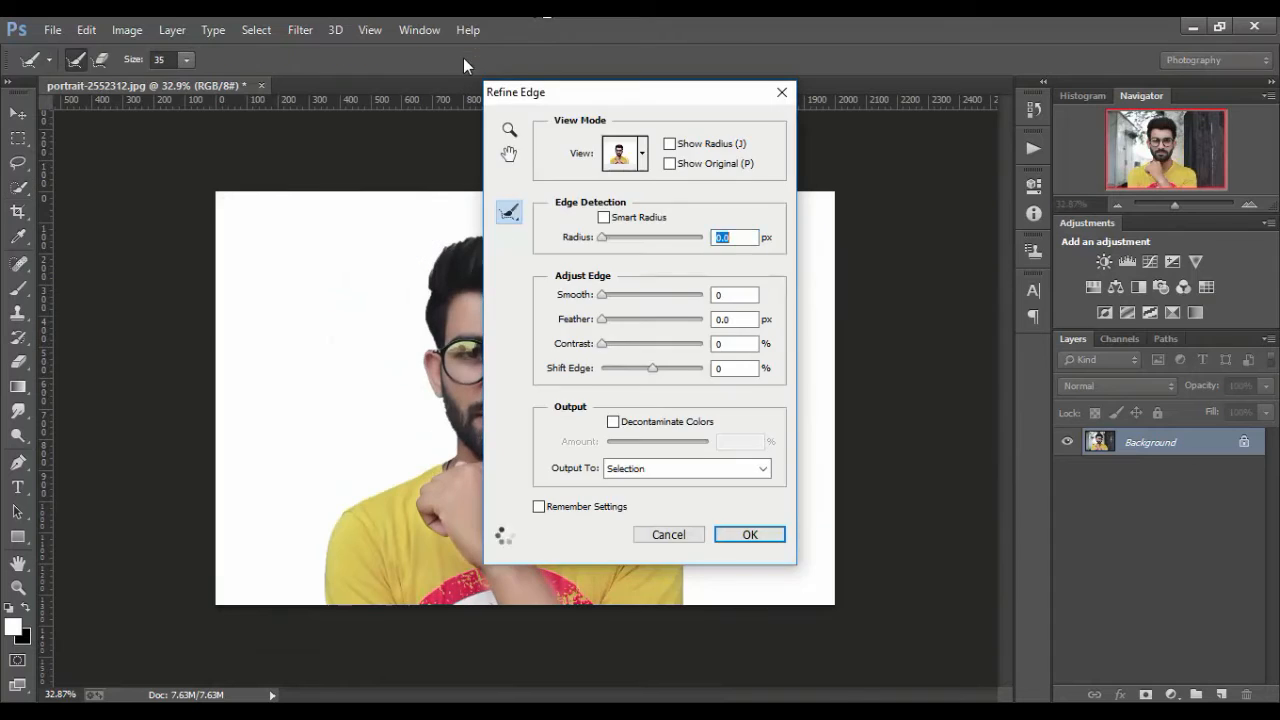
{"action": "left_click_drag", "start_coordinate": [620, 92], "coordinate": [748, 115]}
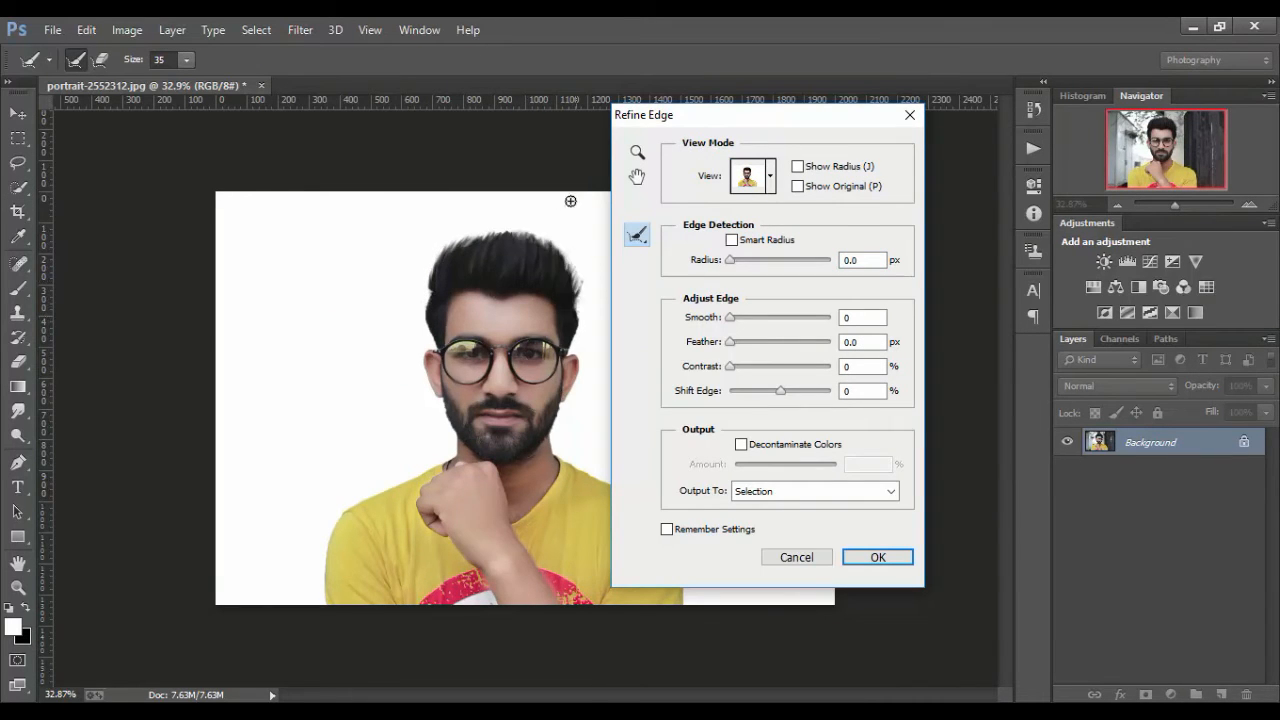
{"action": "left_click", "coordinate": [769, 176]}
{"action": "left_click", "coordinate": [749, 283]}
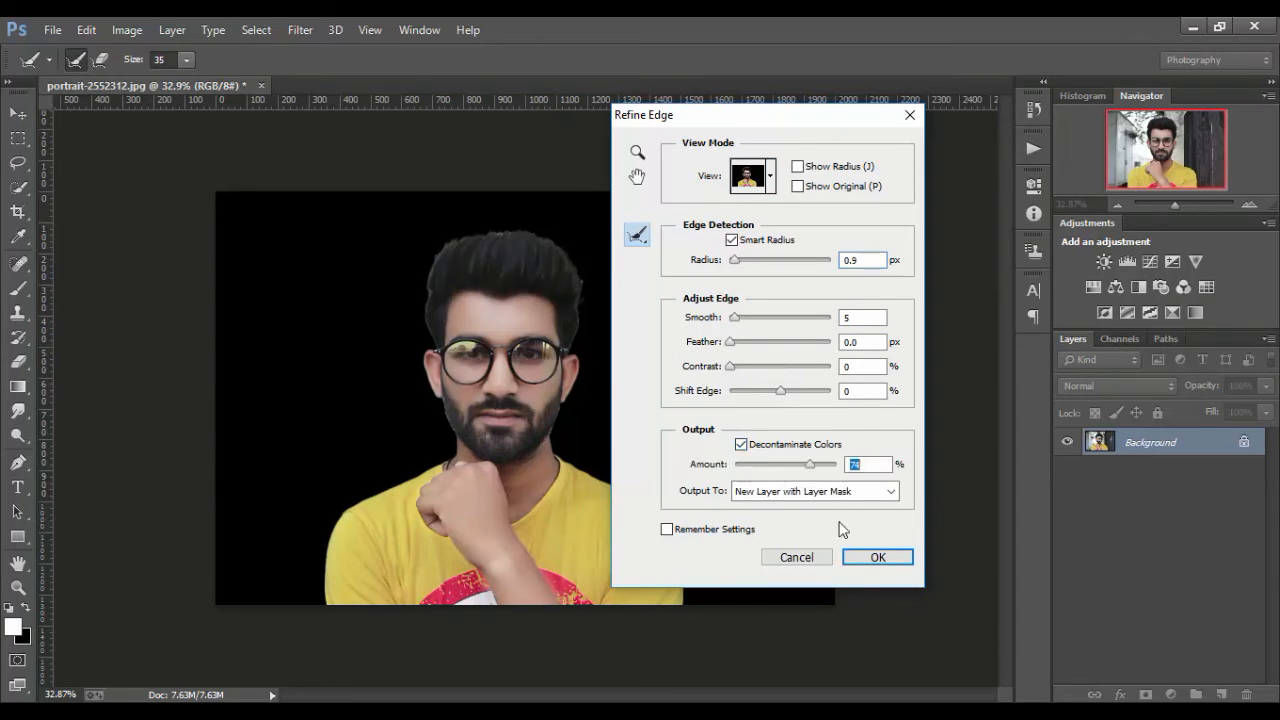
{"action": "key", "text": "Return"}
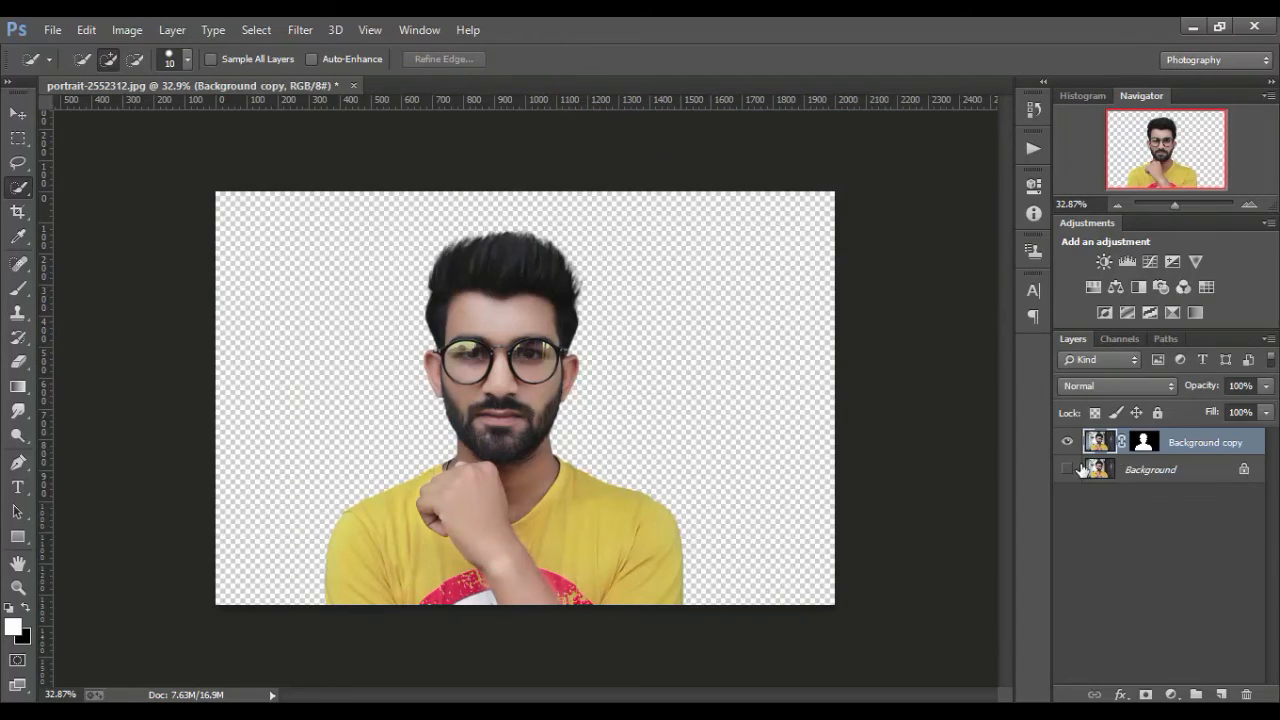
- Turn the original Background layer's visibility back on beneath the masked cut-out
{"action": "left_click", "coordinate": [1067, 469]}
{"action": "left_click", "coordinate": [1069, 470]}
{"action": "left_click", "coordinate": [1068, 469]}
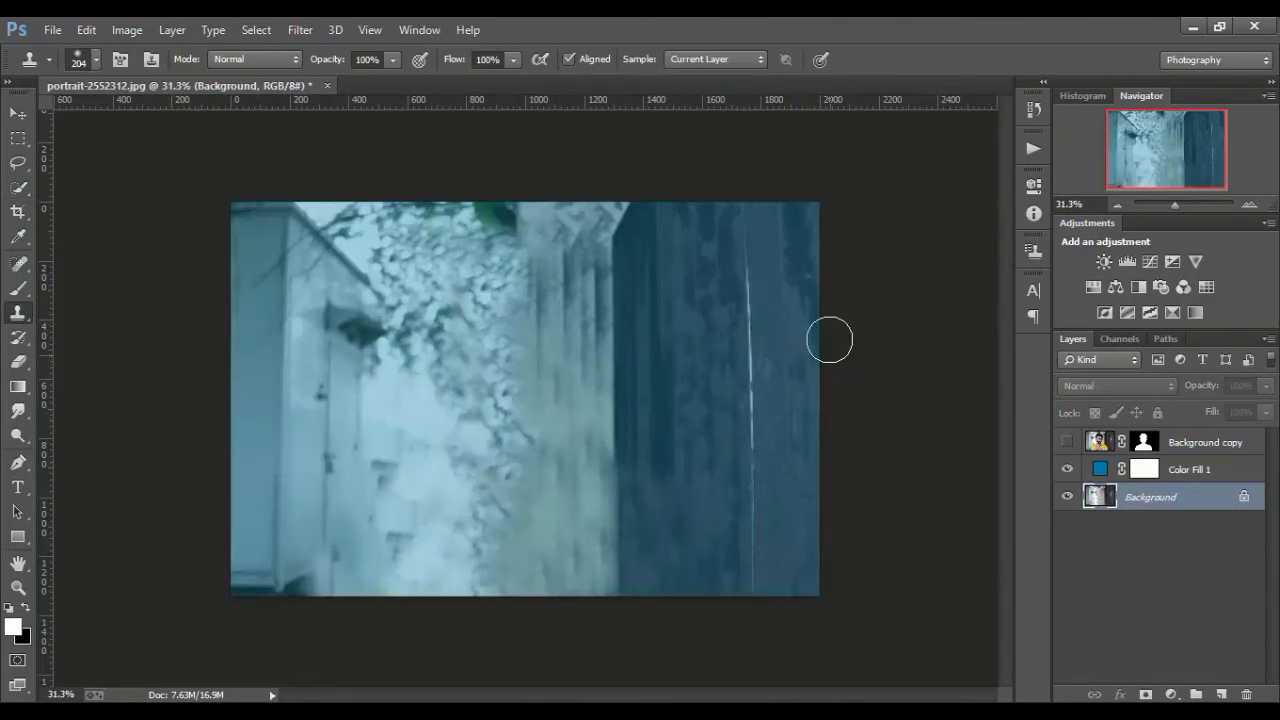
- Show the masked cut-out of the man and apply a 14.1 px Gaussian Blur to the Background layer
{"action": "left_click", "coordinate": [1065, 443]}
{"action": "left_click", "coordinate": [309, 32]}
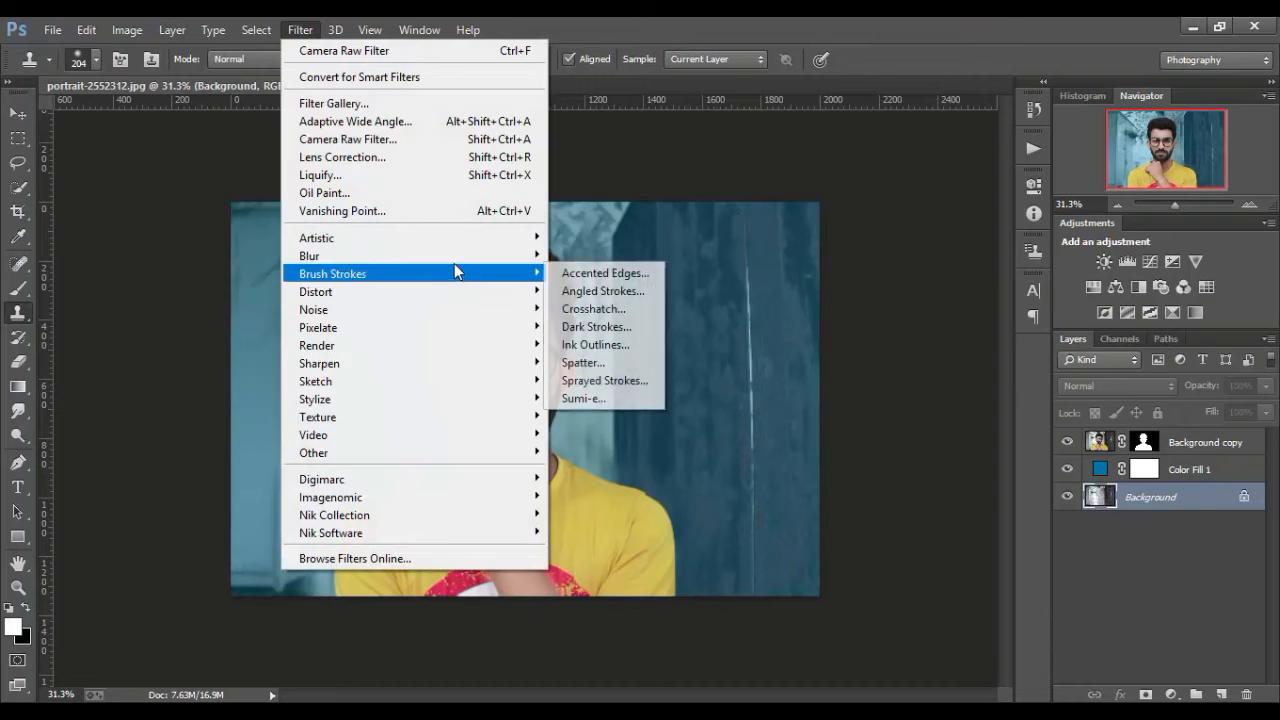
{"action": "mouse_move", "coordinate": [454, 257]}
{"action": "left_click", "coordinate": [605, 388]}
{"action": "left_click_drag", "start_coordinate": [765, 437], "coordinate": [833, 433]}
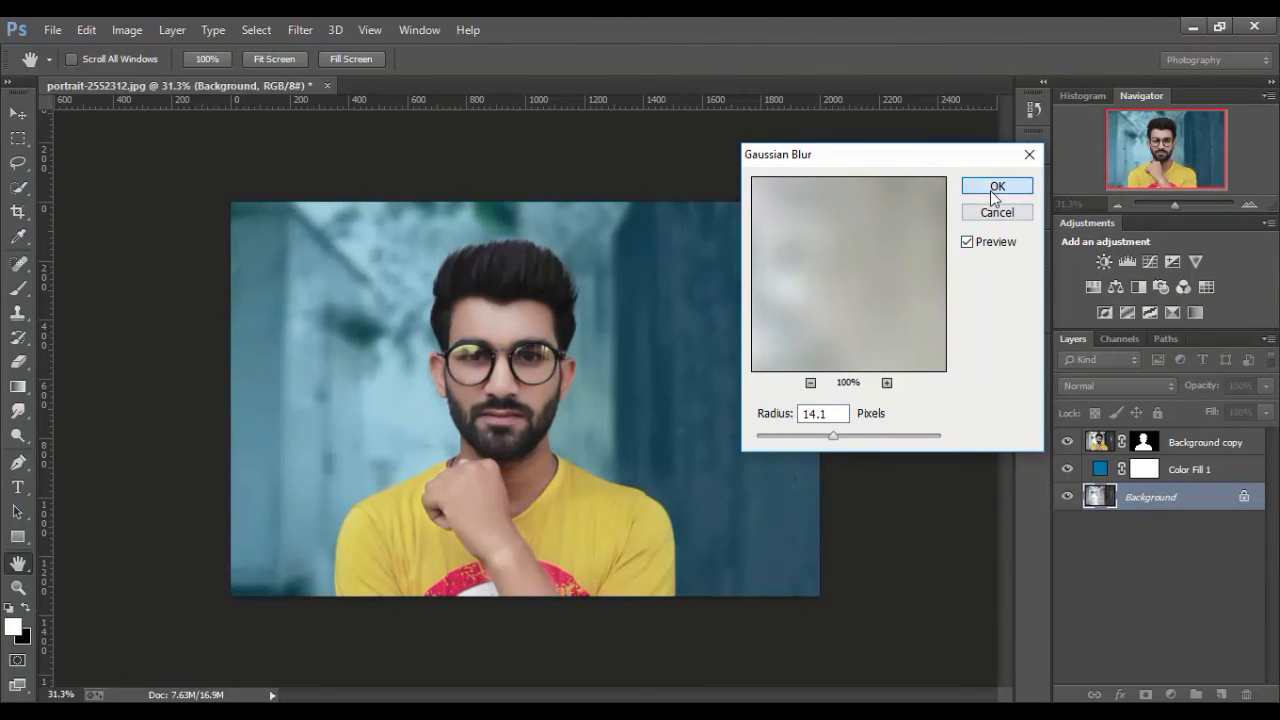
{"action": "left_click", "coordinate": [994, 194]}
- Compare the image with and without the blue color fill, and flatten all layers into the Background
{"action": "scroll", "coordinate": [834, 414], "scroll_direction": "down", "scroll_amount": 8}
{"action": "scroll", "coordinate": [834, 414], "scroll_direction": "up", "scroll_amount": 7}
{"action": "left_click", "coordinate": [1070, 472]}
{"action": "left_click", "coordinate": [1070, 472]}
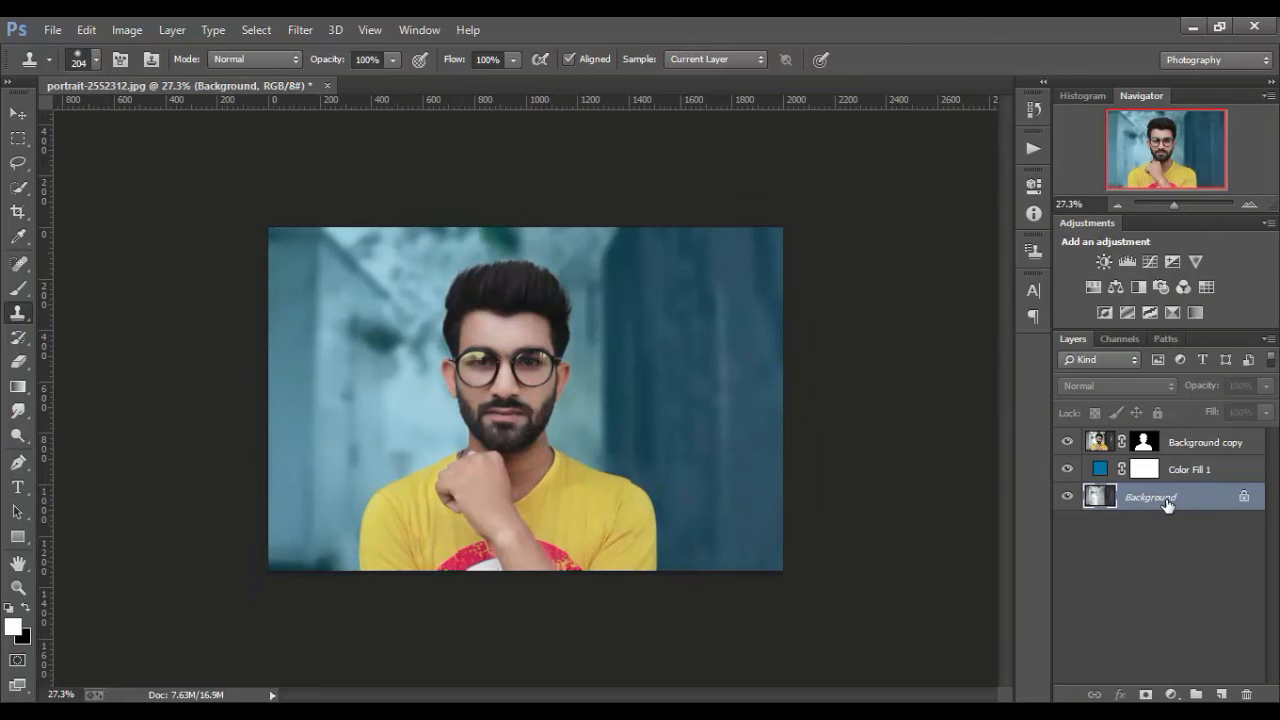
{"action": "right_click", "coordinate": [1167, 505]}
{"action": "left_click", "coordinate": [1180, 437]}
{"action": "scroll", "coordinate": [409, 266], "scroll_direction": "down", "scroll_amount": 3}
{"action": "scroll", "coordinate": [390, 265], "scroll_direction": "up", "scroll_amount": 4}
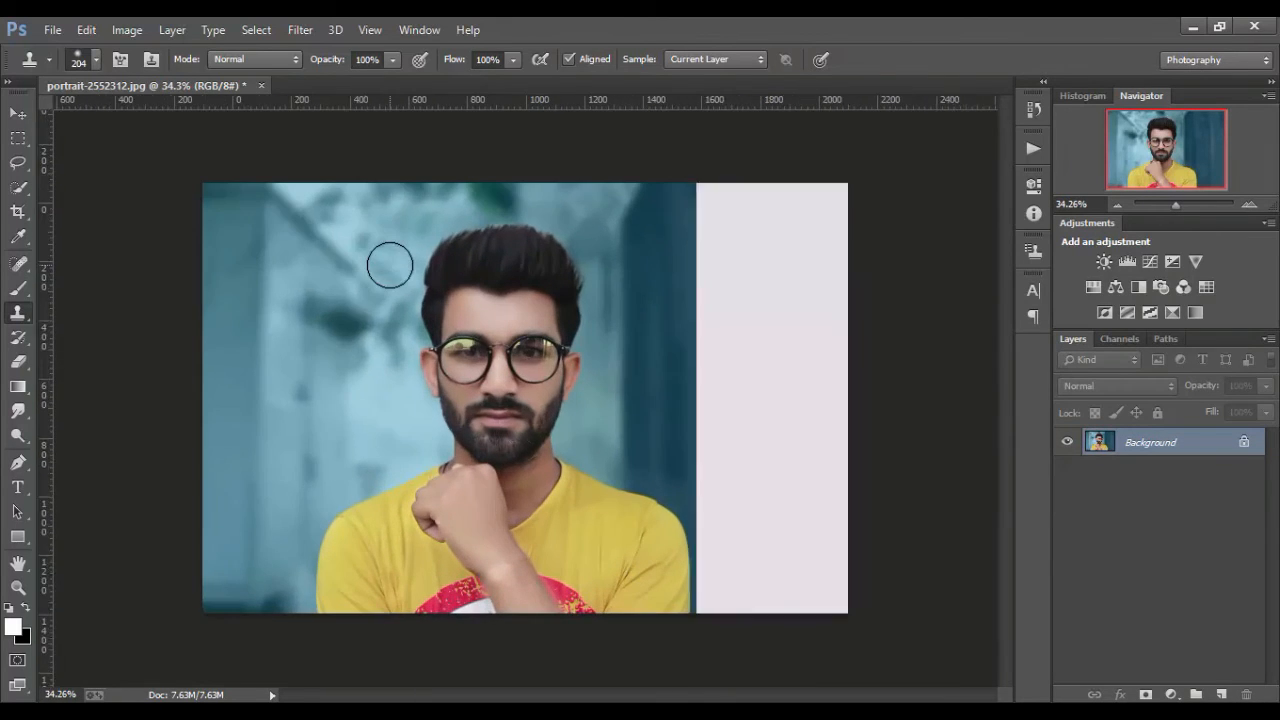
- Duplicate the flattened Background layer and apply a High Pass filter with a 5.7 px radius to the copy
{"action": "scroll", "coordinate": [390, 265], "scroll_direction": "up", "scroll_amount": 1}
{"action": "left_click", "coordinate": [303, 30]}
{"action": "left_click_drag", "start_coordinate": [1180, 445], "coordinate": [1221, 693]}
{"action": "left_click", "coordinate": [294, 34]}
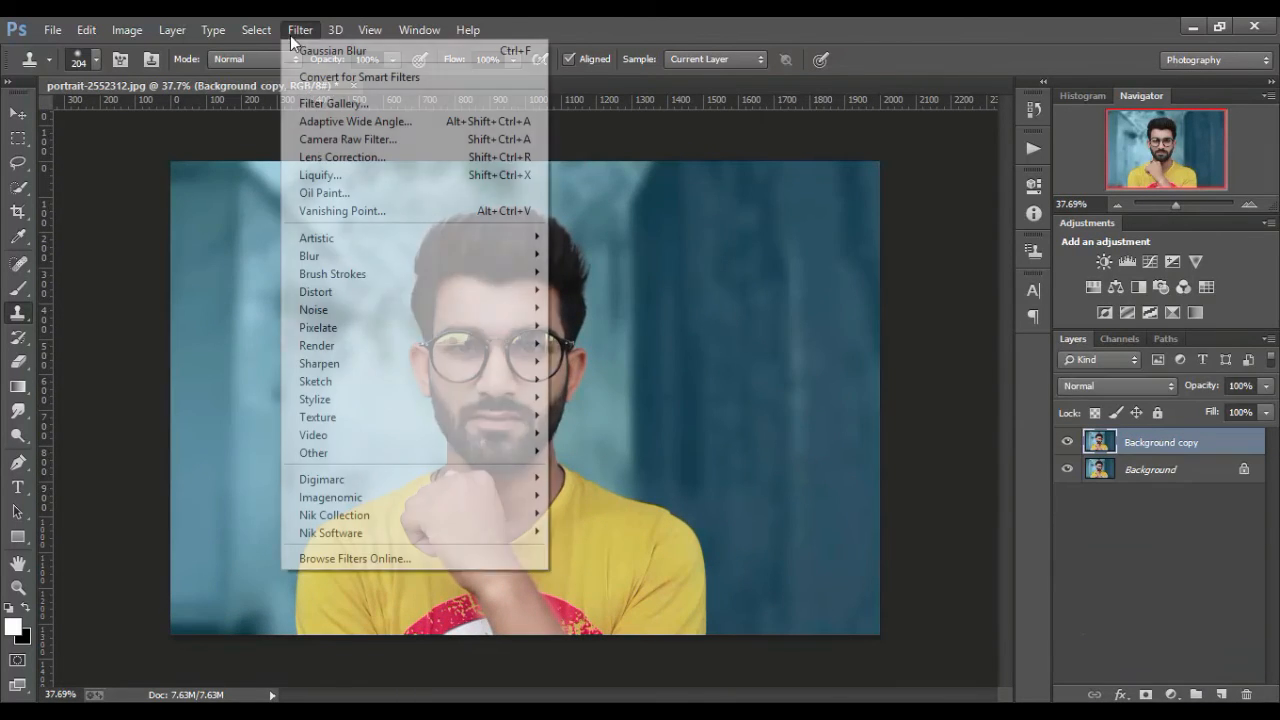
{"action": "mouse_move", "coordinate": [494, 452]}
{"action": "left_click", "coordinate": [601, 468]}
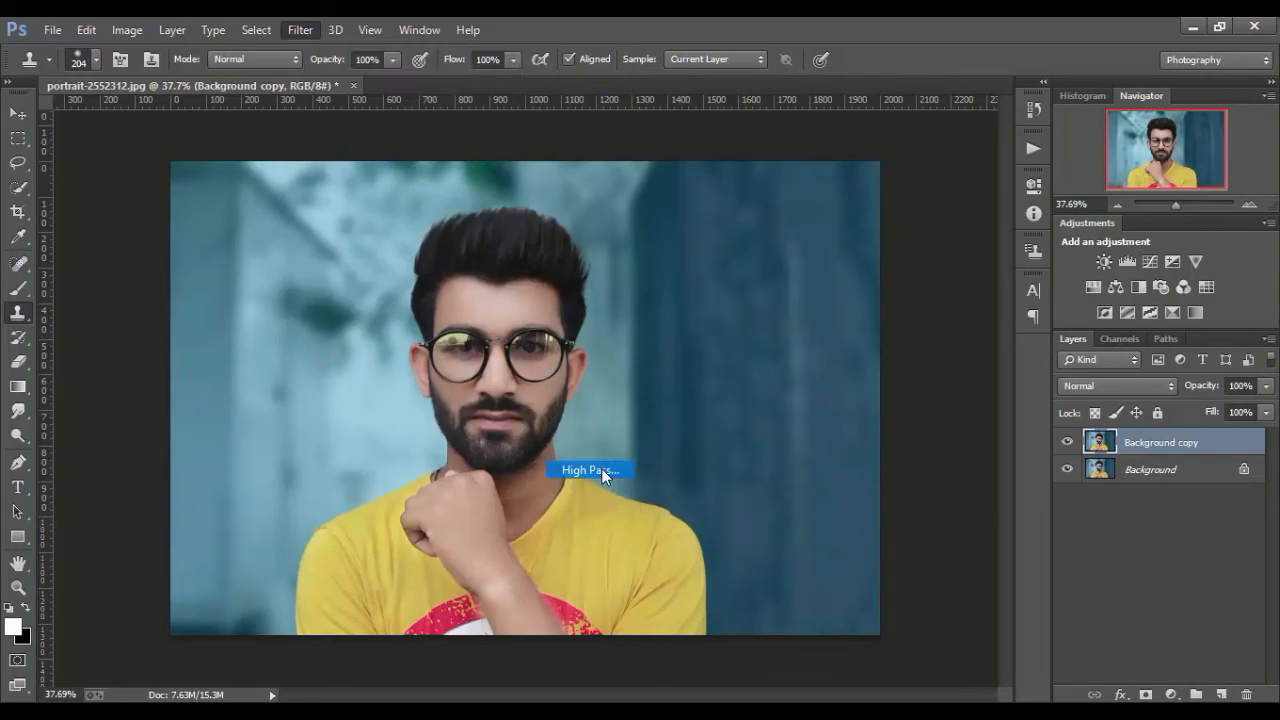
{"action": "left_click_drag", "start_coordinate": [771, 439], "coordinate": [761, 441]}
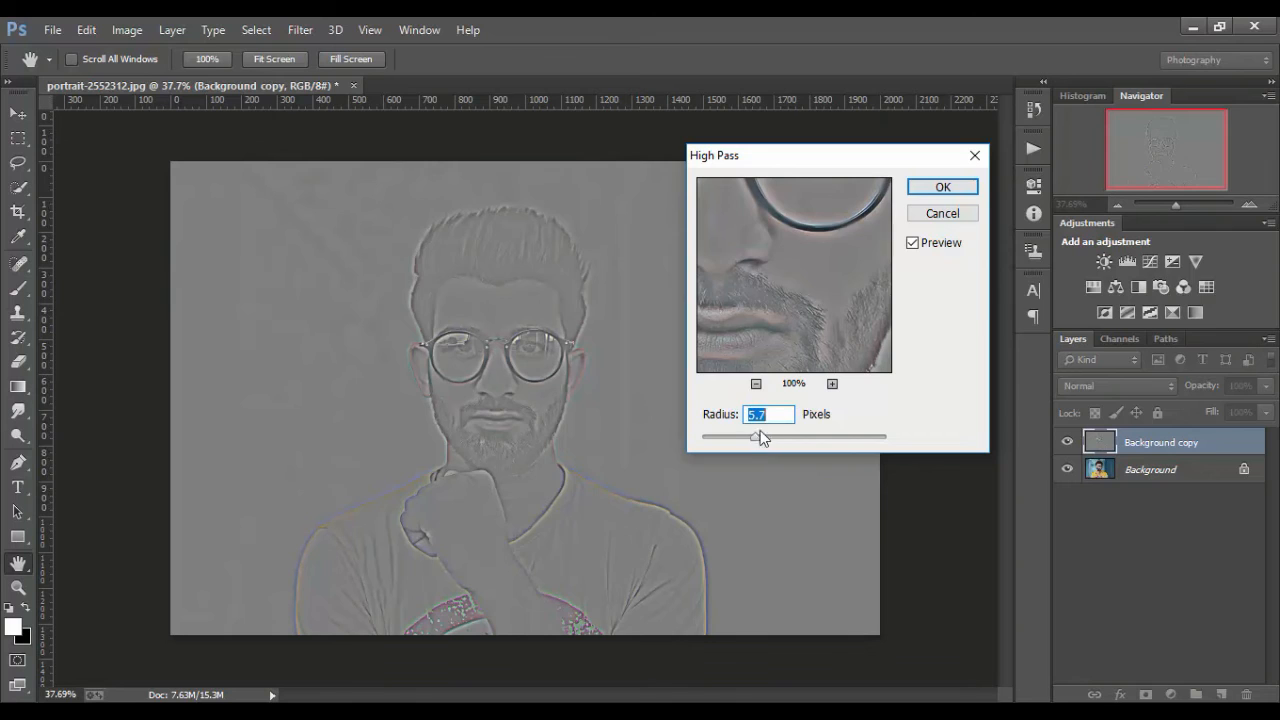
{"action": "key", "text": "Return"}
- Set the High Pass copy's blend mode to Soft Light, compare the sharpening on and off, and merge it into the Background
{"action": "left_click", "coordinate": [1117, 385]}
{"action": "left_click", "coordinate": [1075, 272]}
{"action": "left_click", "coordinate": [1067, 442]}
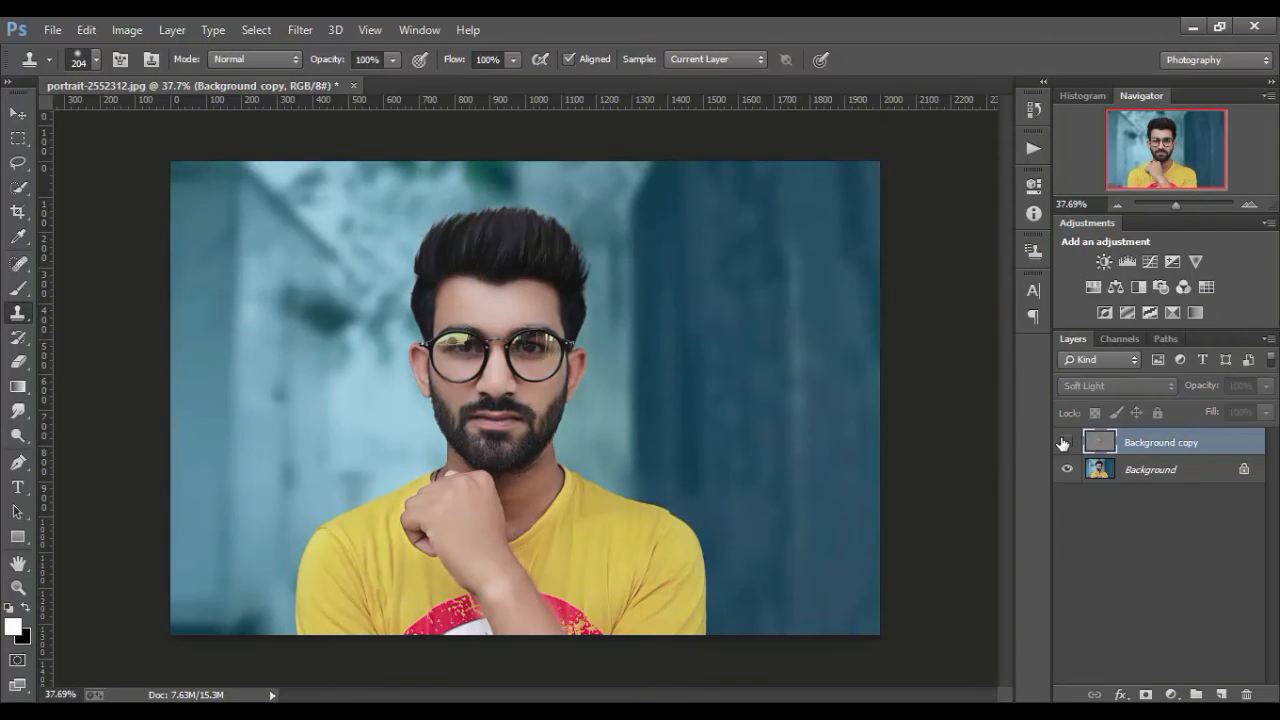
{"action": "left_click", "coordinate": [1067, 442]}
{"action": "right_click", "coordinate": [1188, 456]}
{"action": "left_click", "coordinate": [900, 557]}
{"action": "scroll", "coordinate": [484, 339], "scroll_direction": "up", "scroll_amount": 6}
{"action": "key", "text": "v"}
{"action": "scroll", "coordinate": [105, 178], "scroll_direction": "down", "scroll_amount": 6}
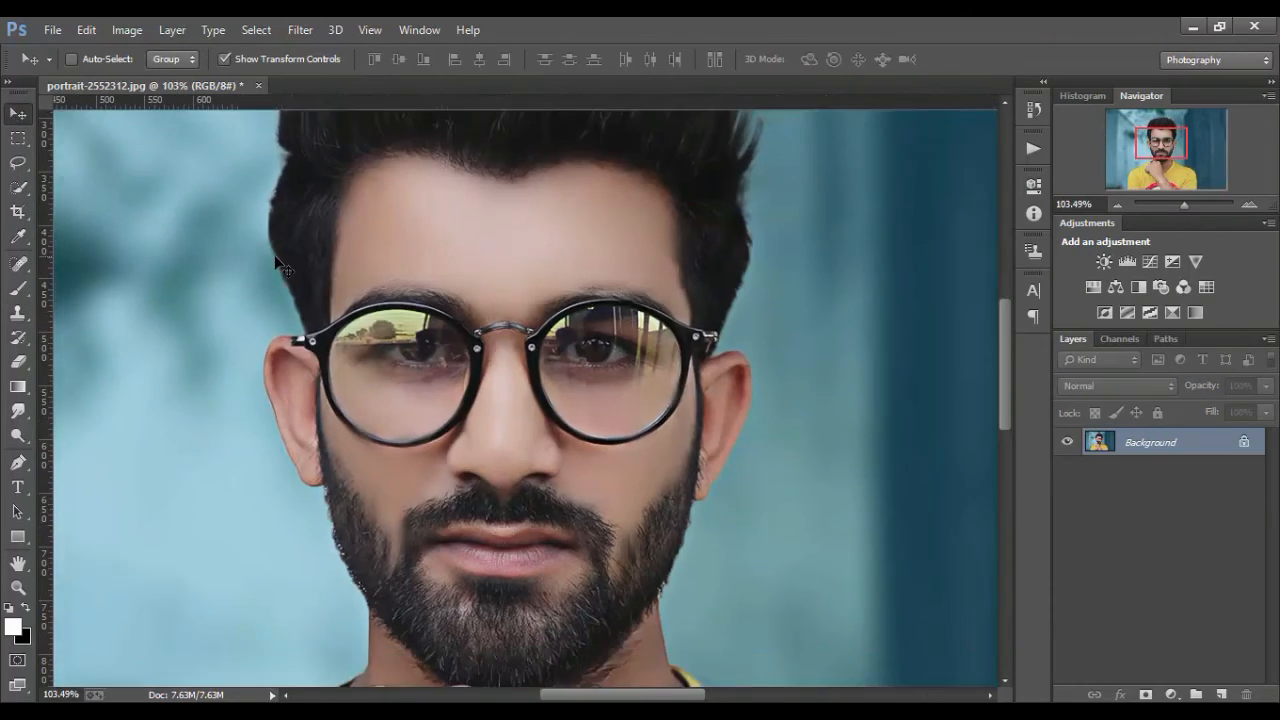